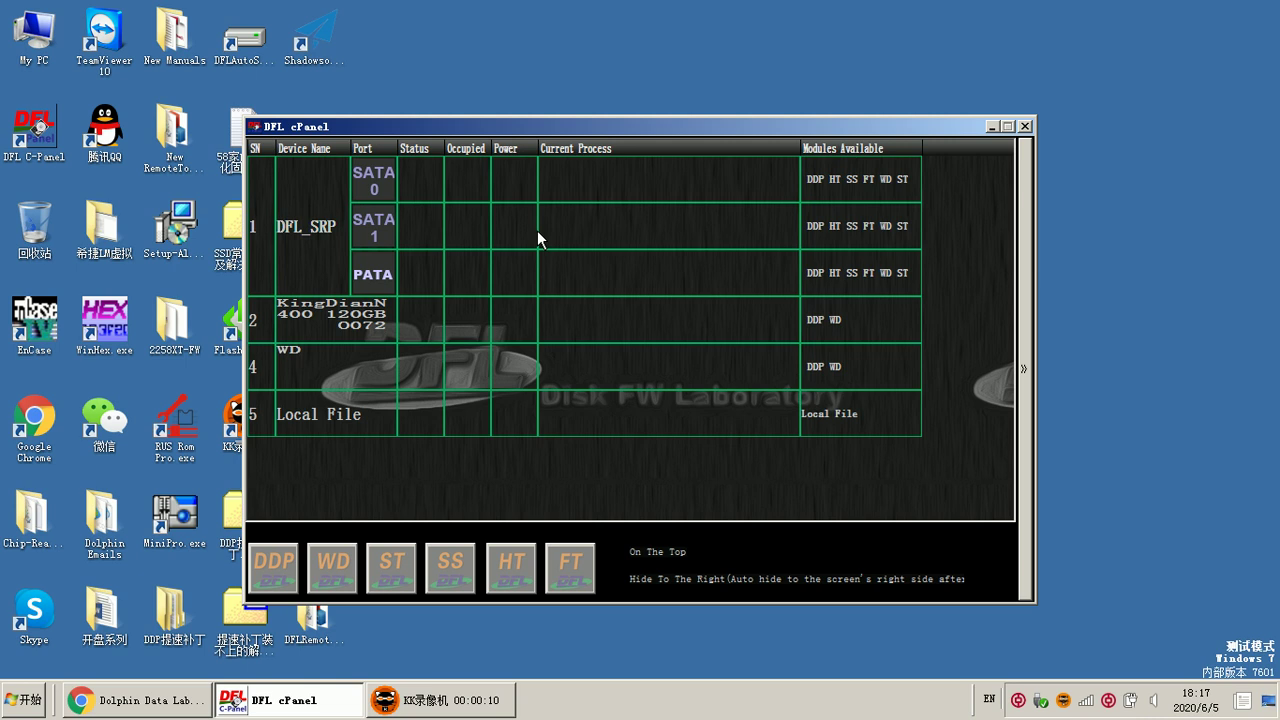
Launch the DDP data recovery module on port SATA 0 and power on the connected drive.
double_click(423, 179)
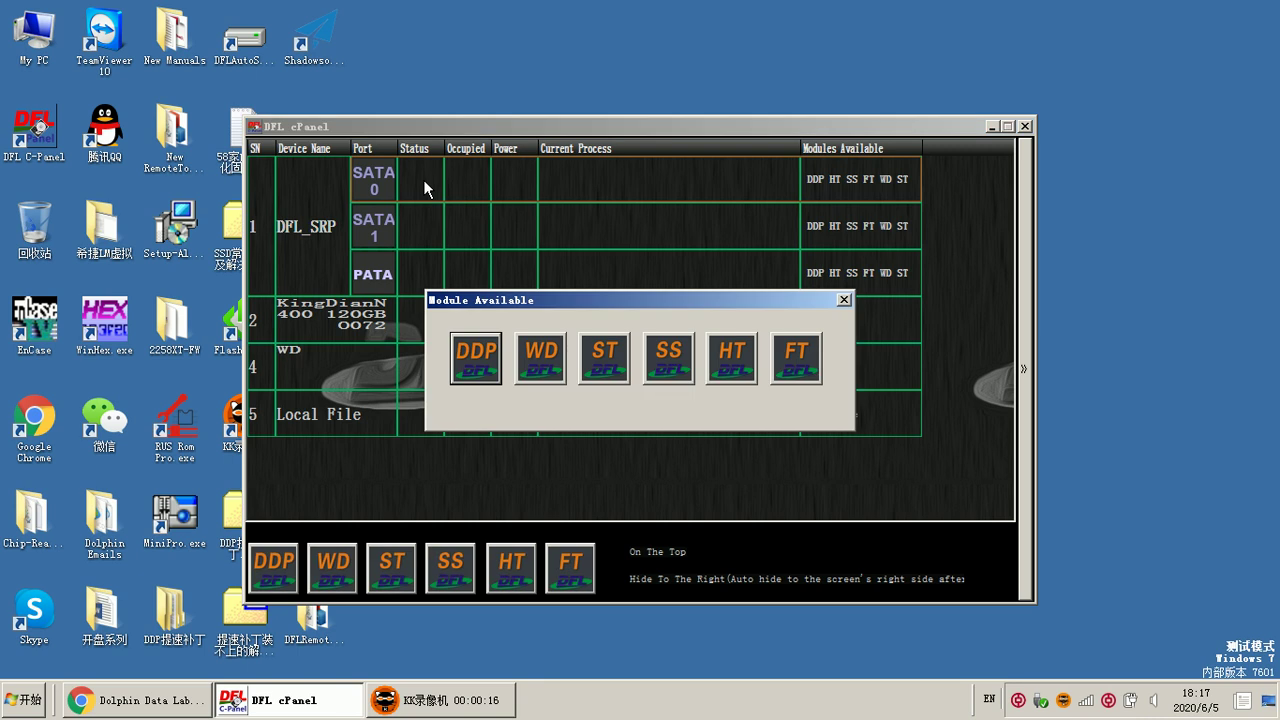
left_click(472, 363)
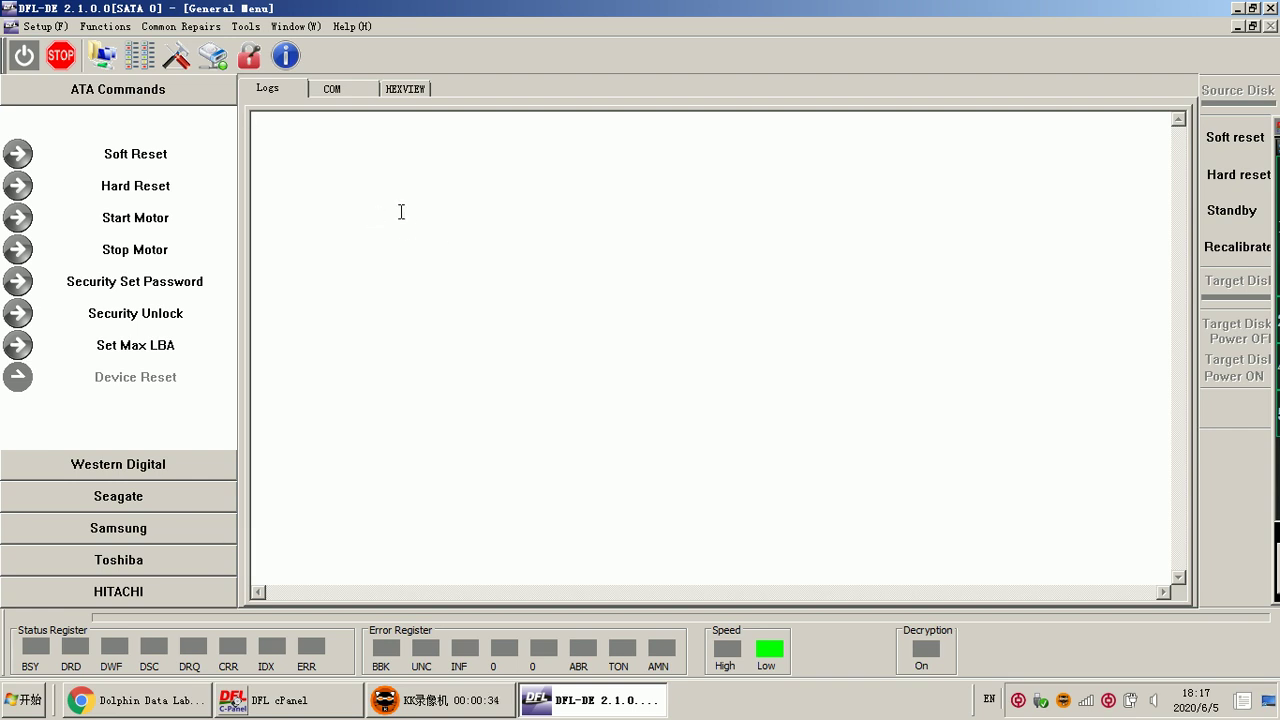
left_click(25, 57)
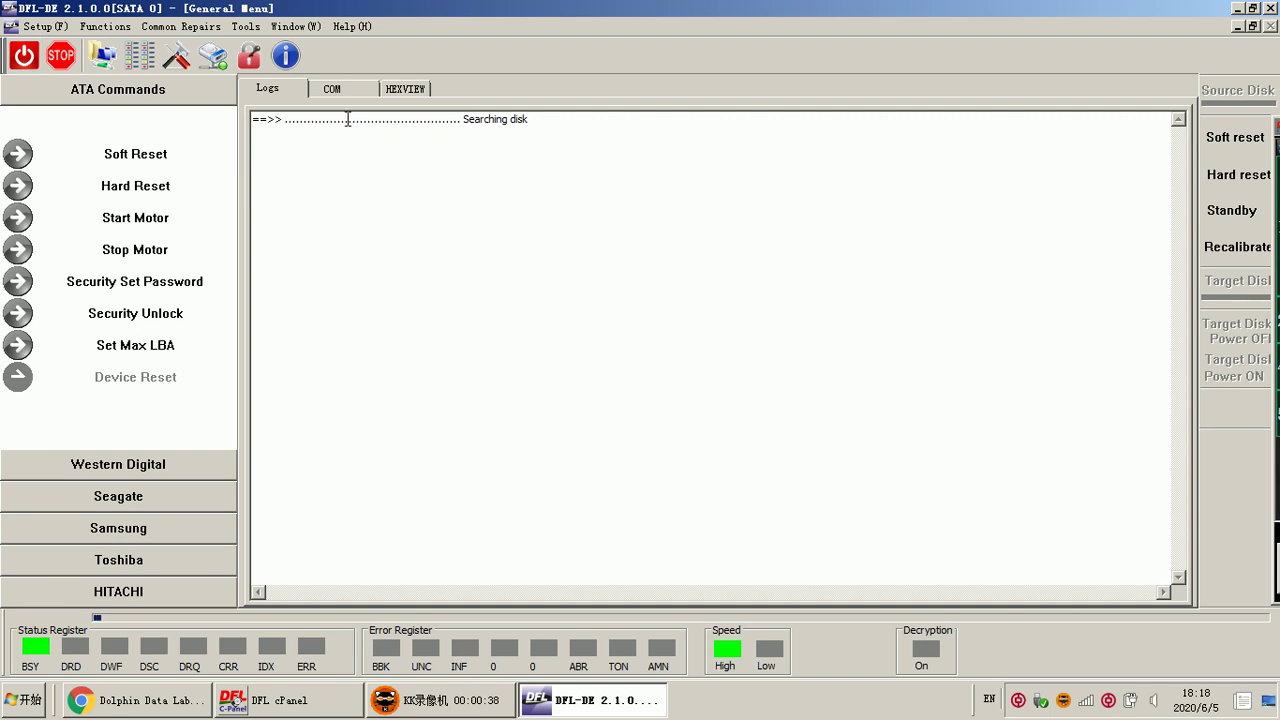
left_click(145, 475)
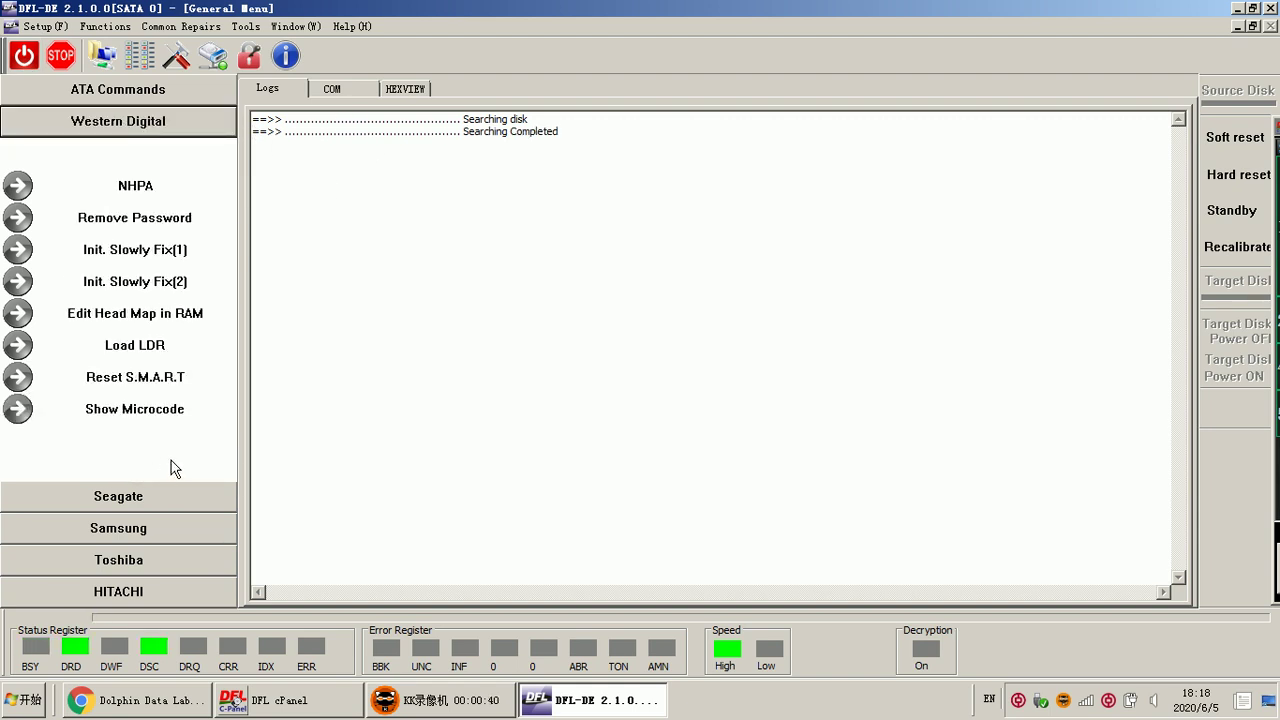
left_click(103, 56)
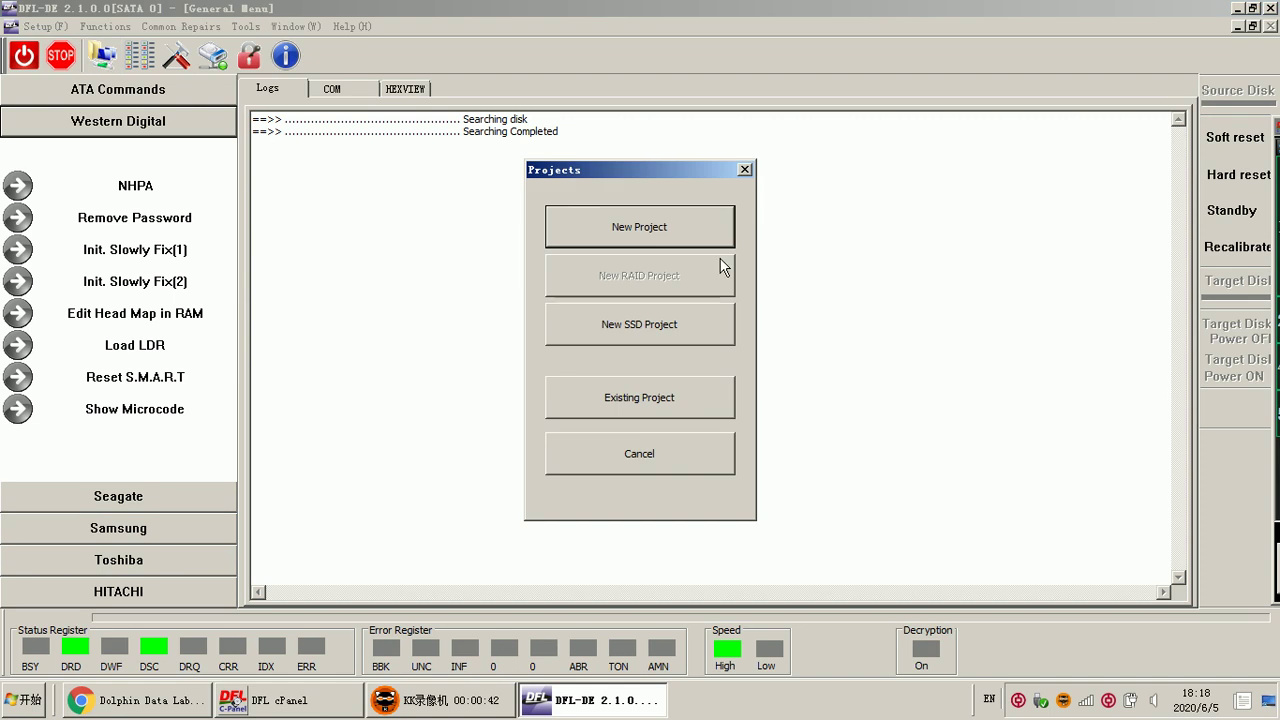
left_click(683, 238)
left_click(872, 494)
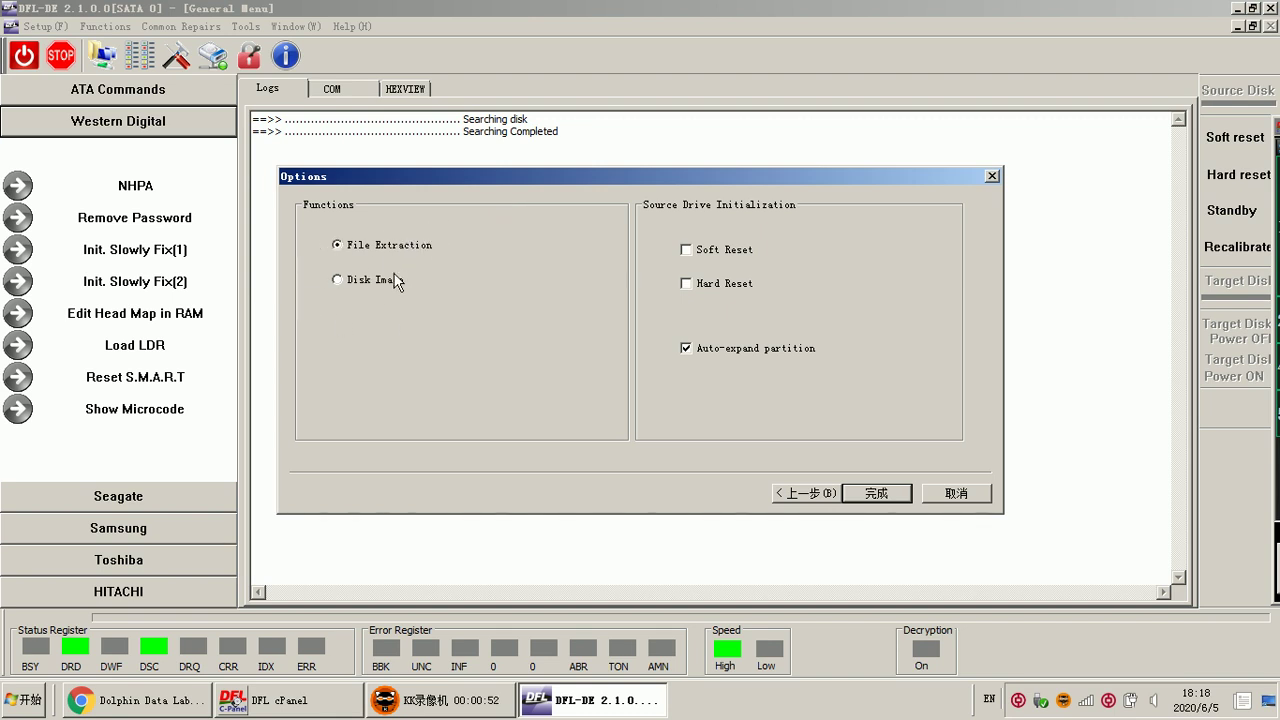
left_click(972, 490)
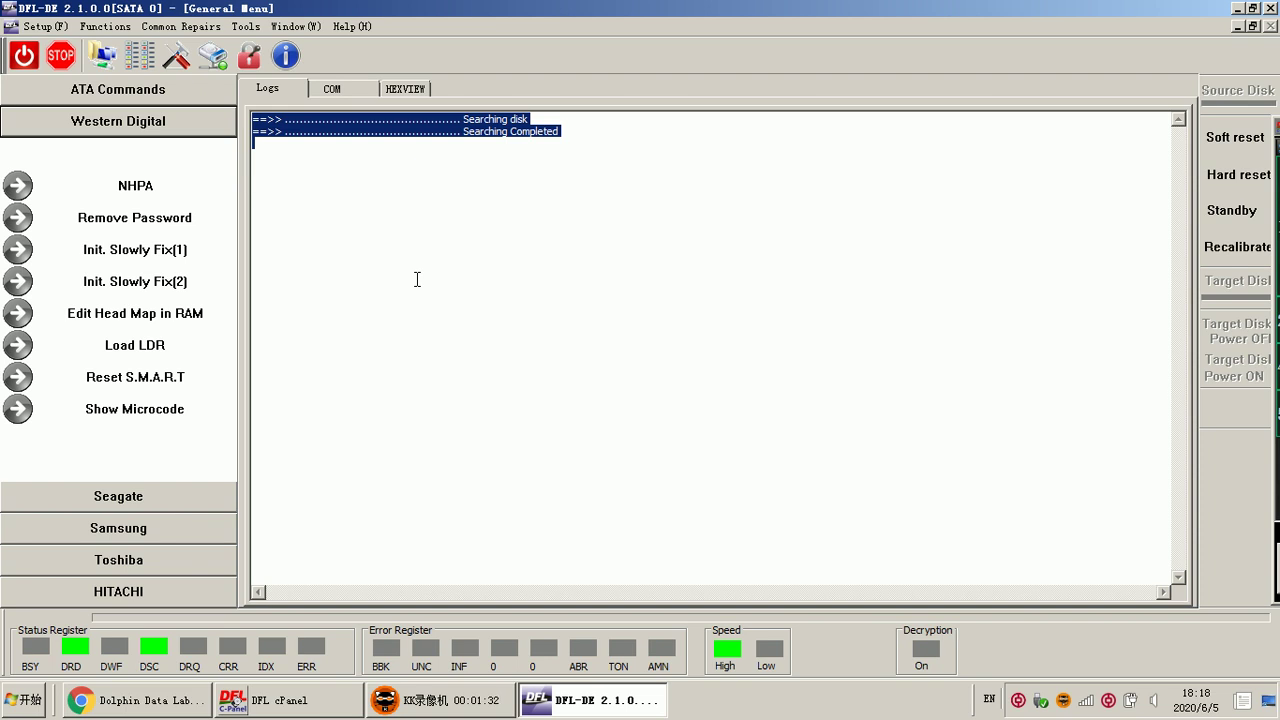
left_click(290, 700)
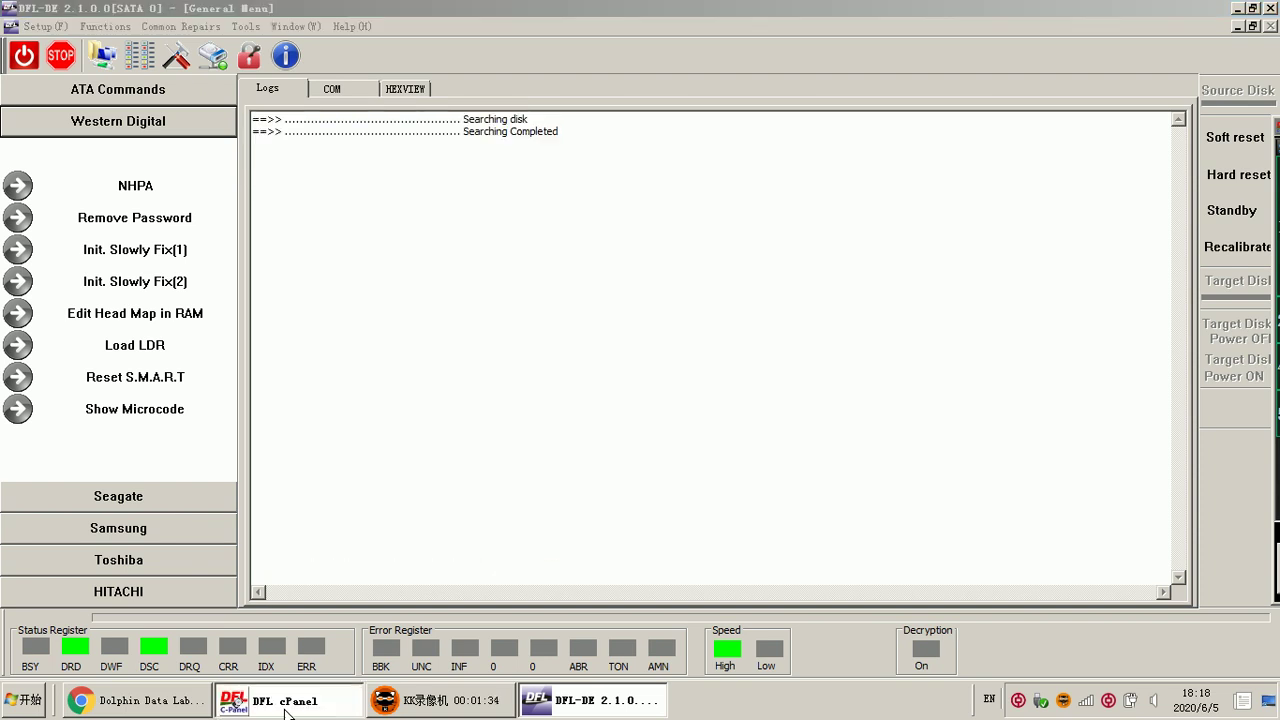
left_click(290, 702)
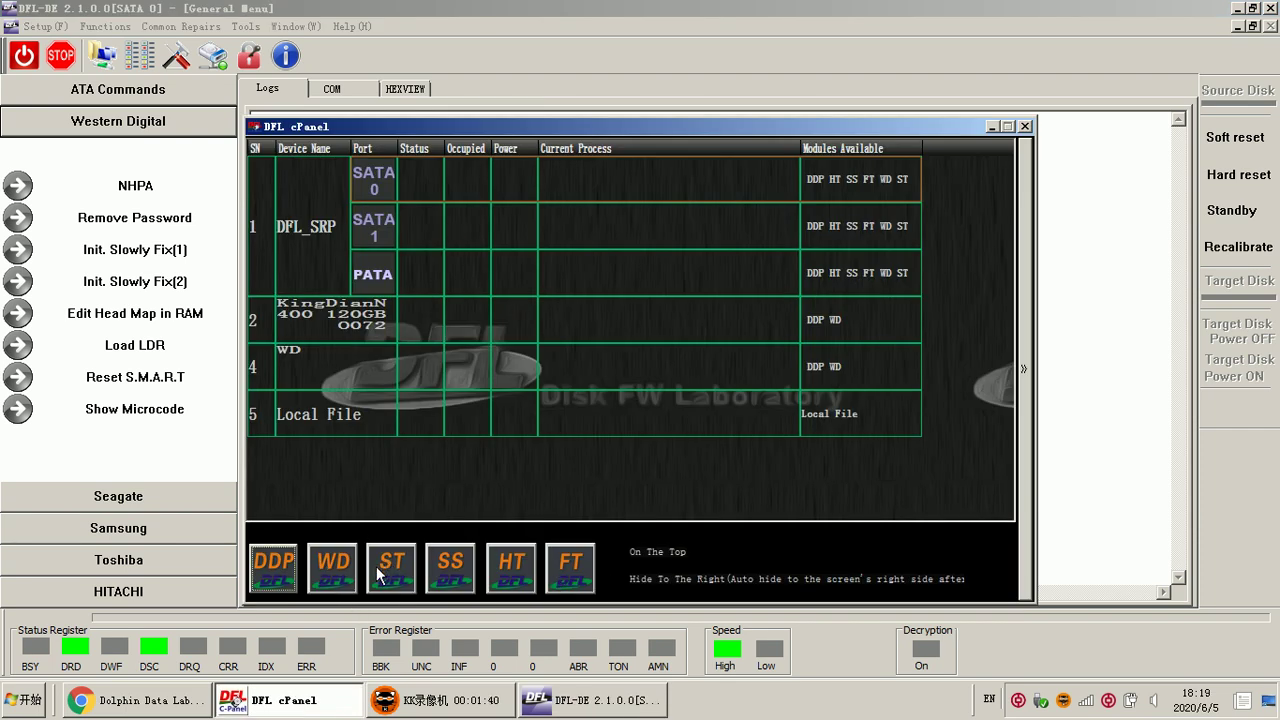
left_click(990, 127)
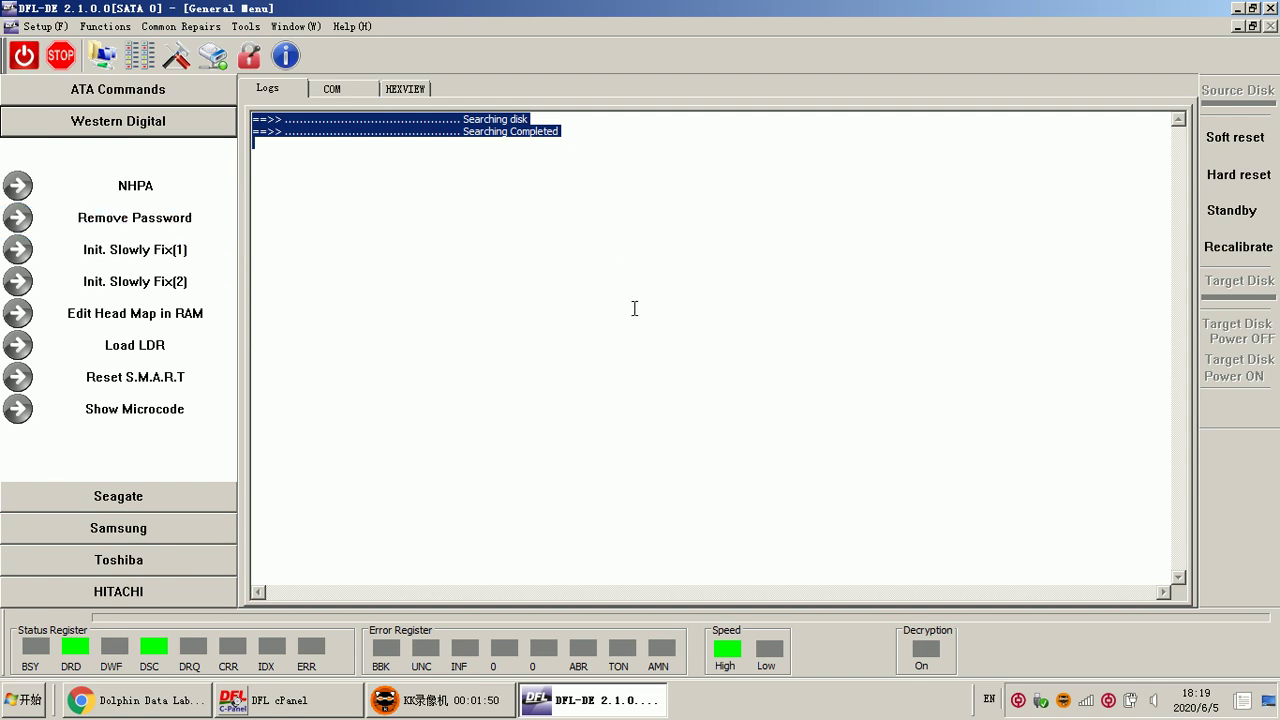
left_click(653, 342)
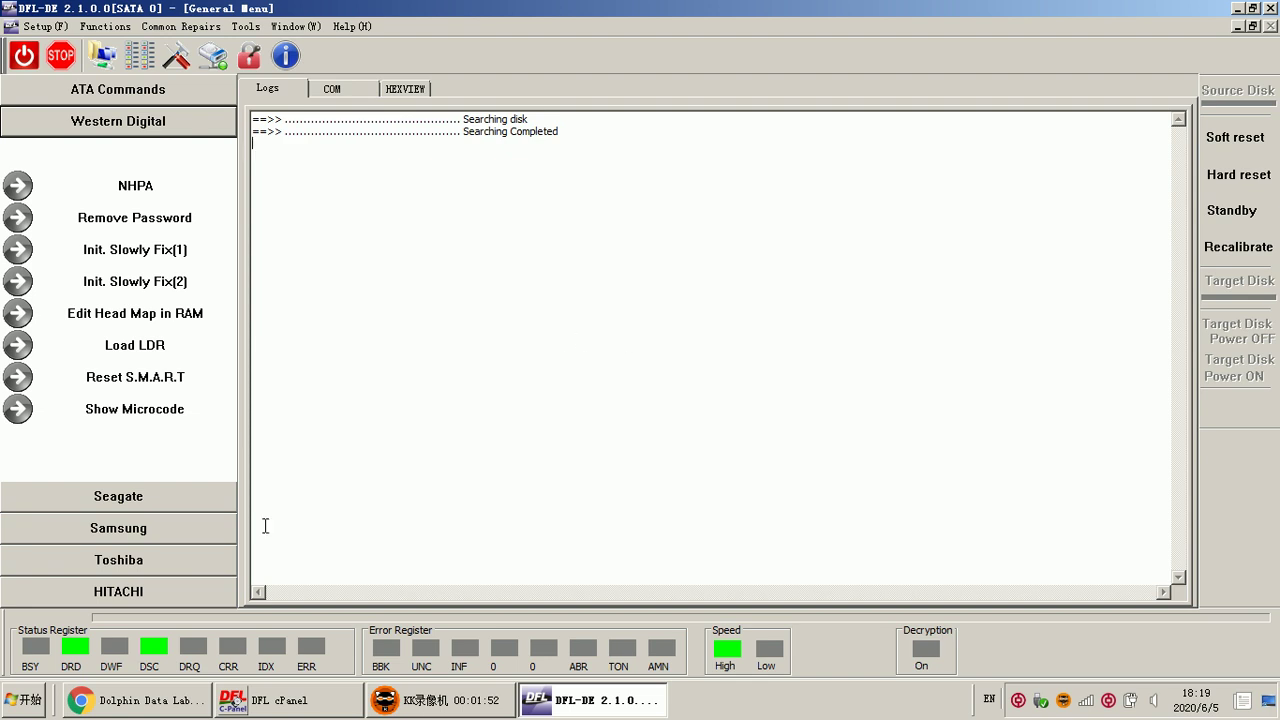
Examine the drive families and loading modes offered by the Hitachi Virtual Translator.
left_click(163, 595)
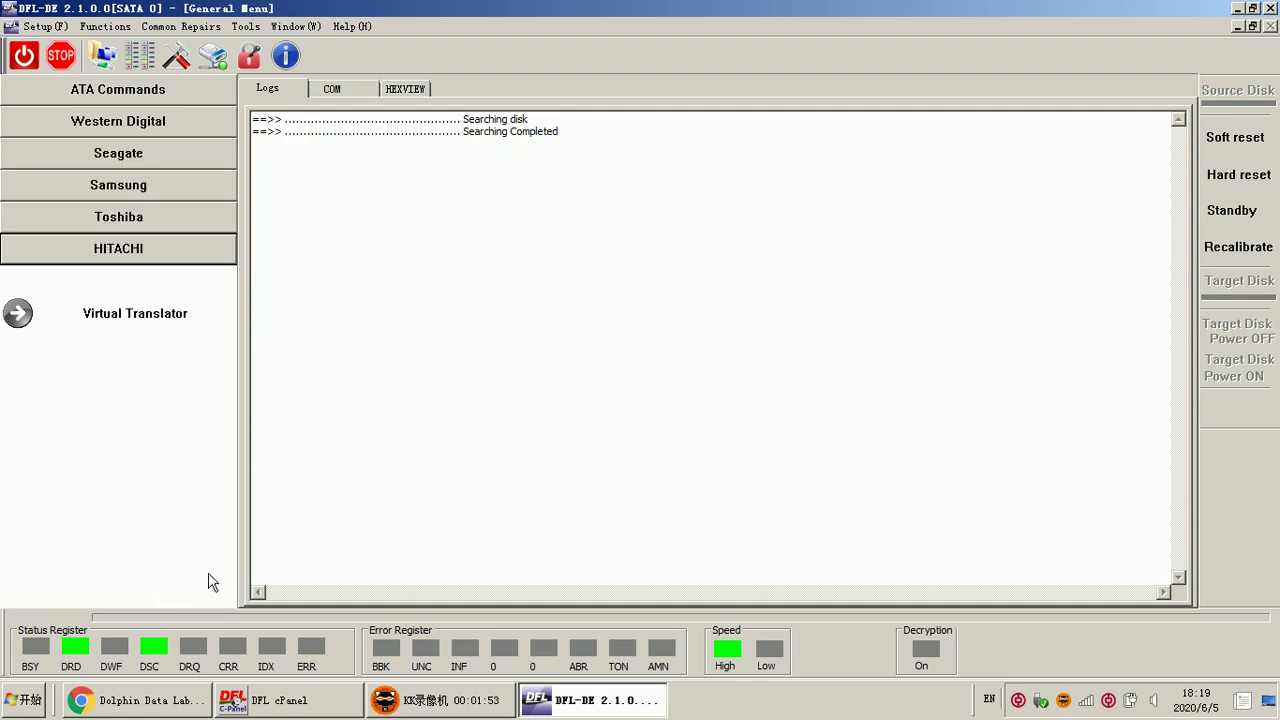
left_click(133, 316)
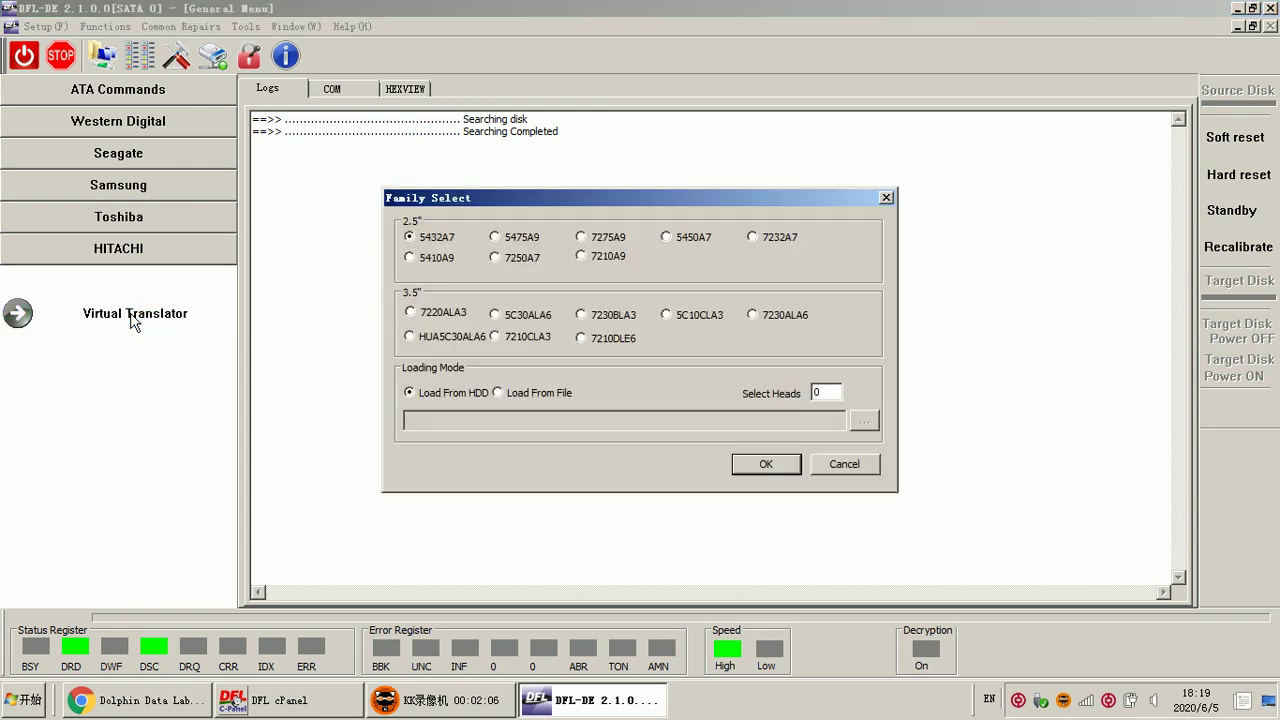
left_click_drag(519, 199, 509, 199)
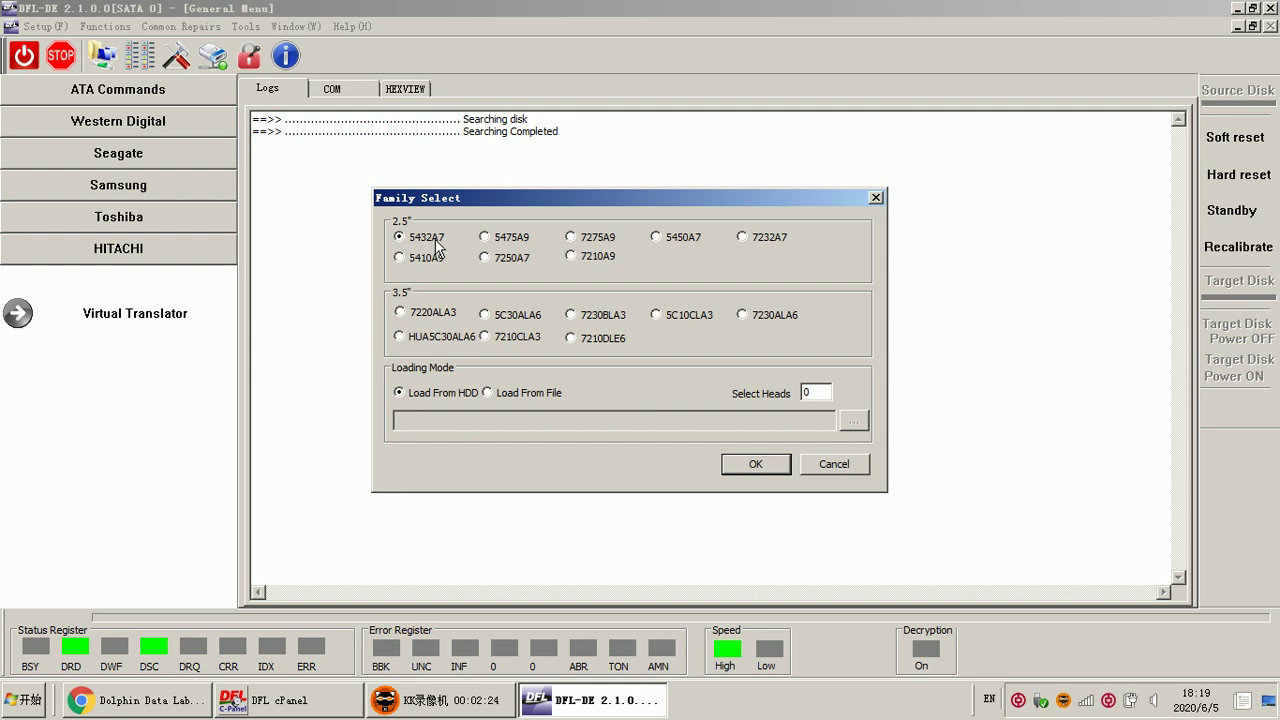
left_click(836, 465)
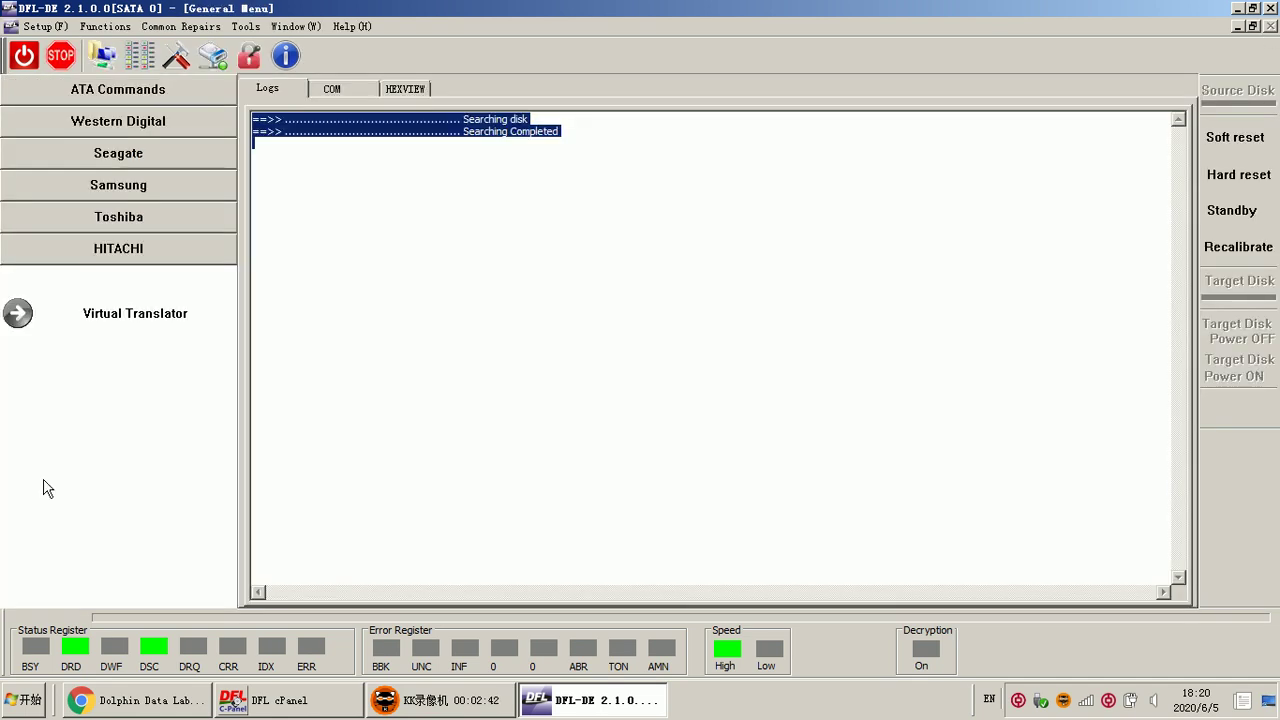
Run the Hitachi Virtual Translator for the 2.5" family 5432A7 in Load From HDD mode.
left_click(134, 320)
left_click_drag(556, 198, 488, 204)
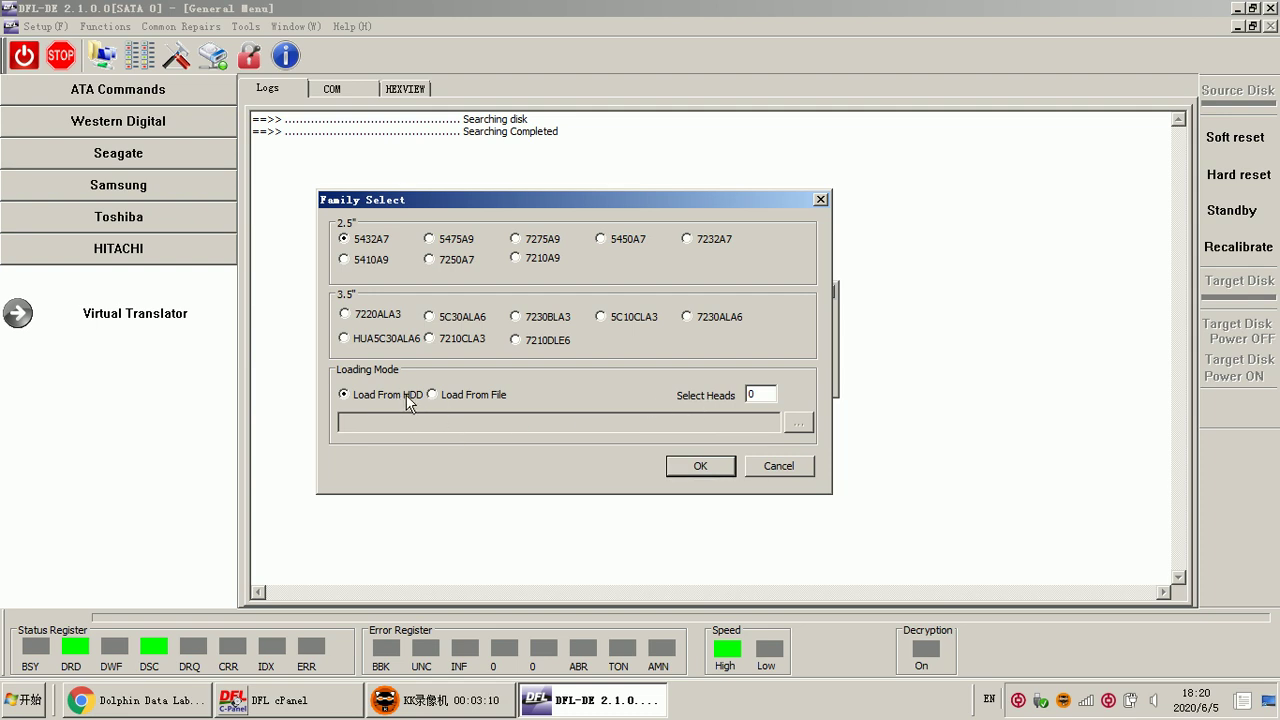
left_click(700, 466)
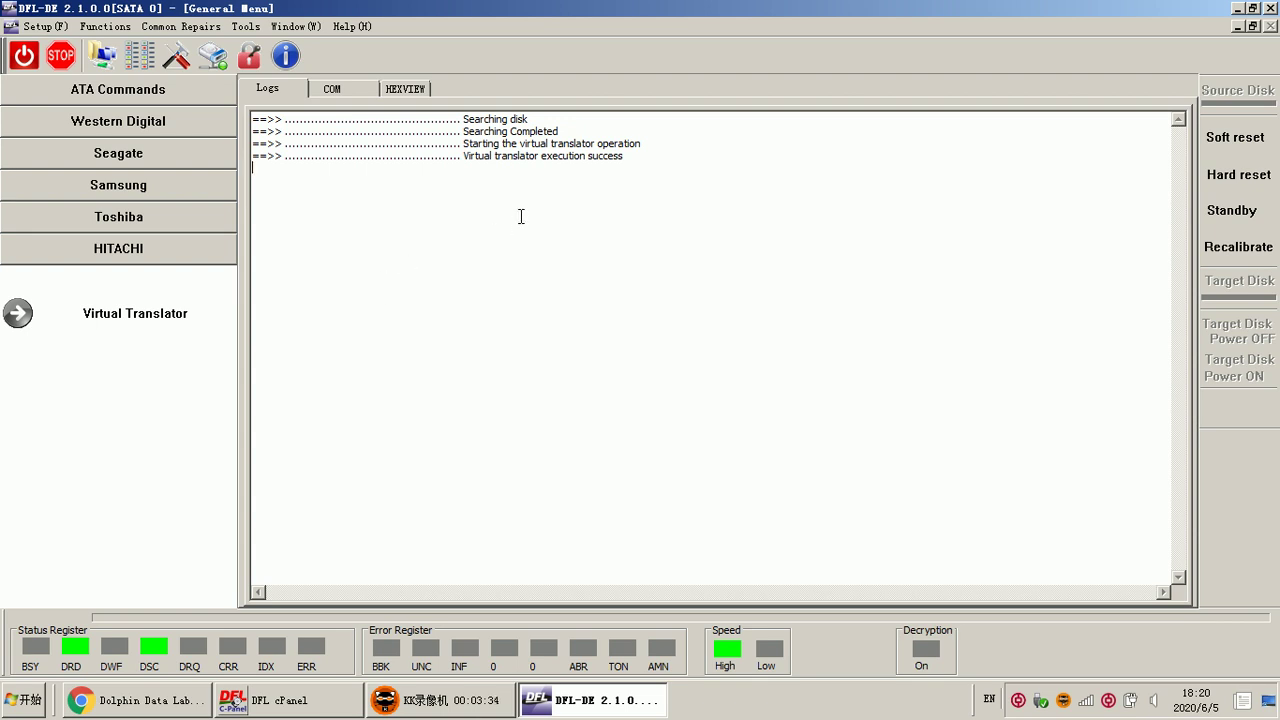
left_click(152, 318)
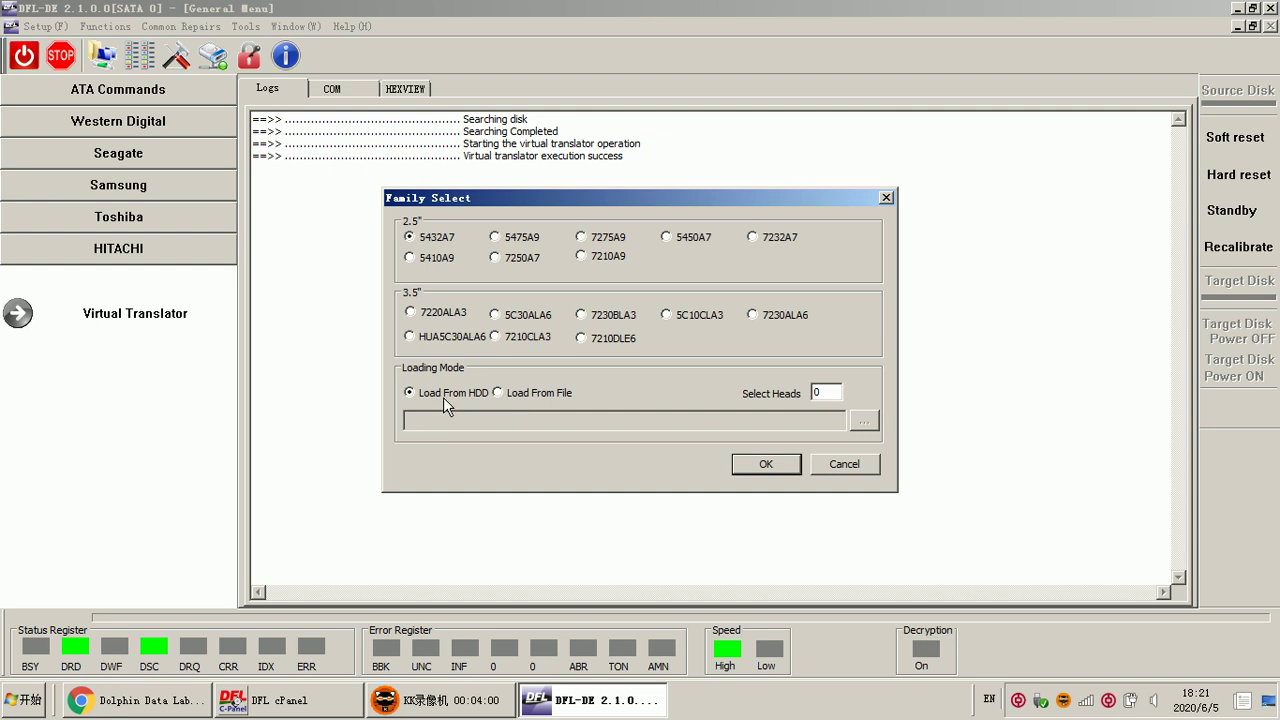
left_click(497, 393)
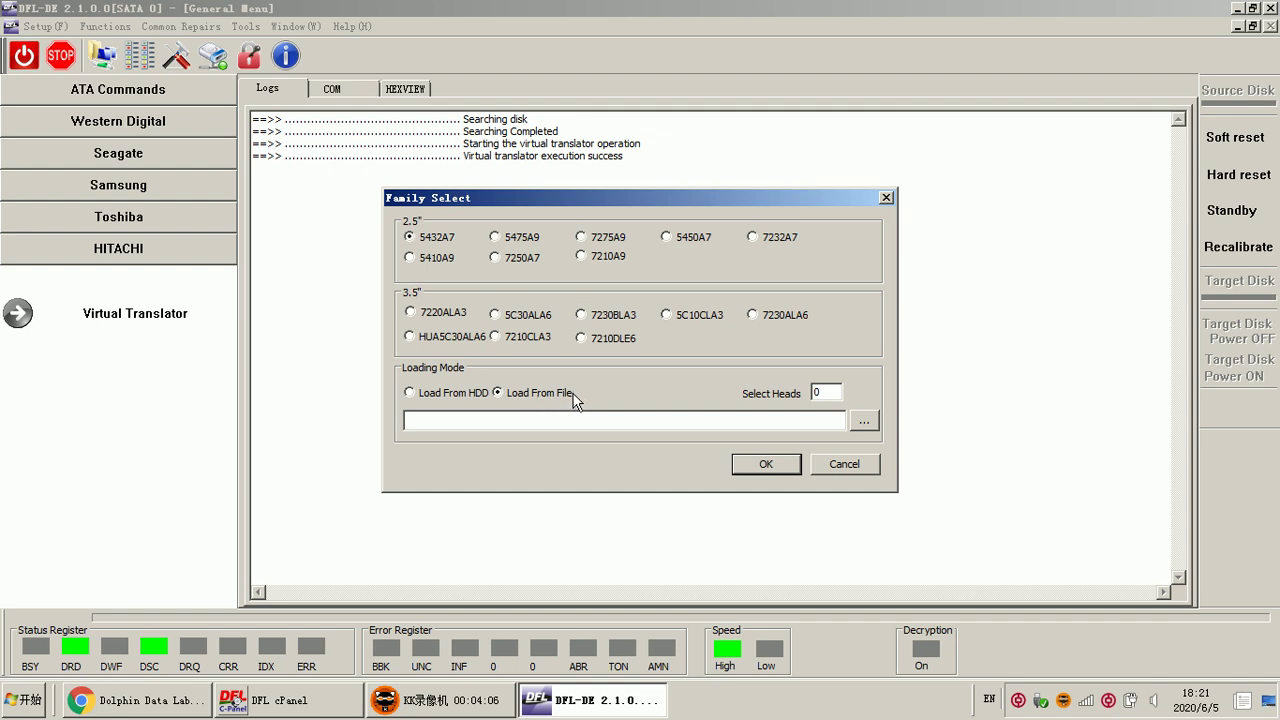
left_click(865, 422)
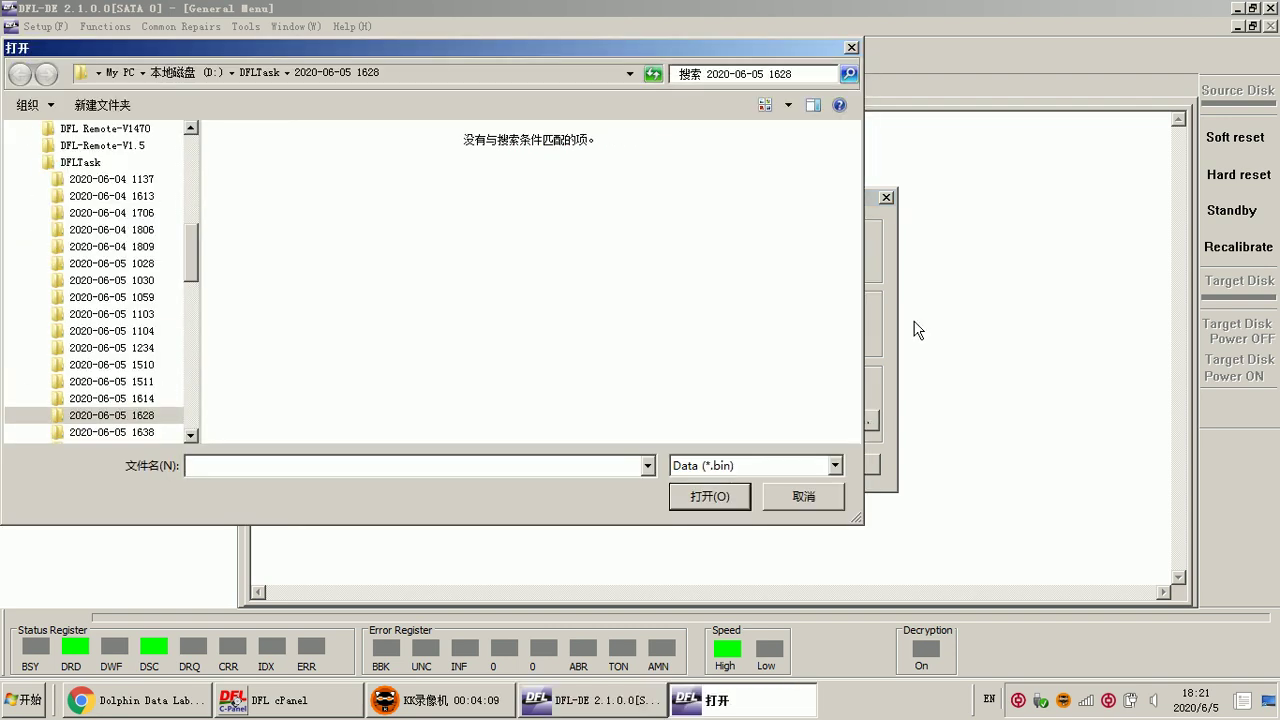
left_click(805, 497)
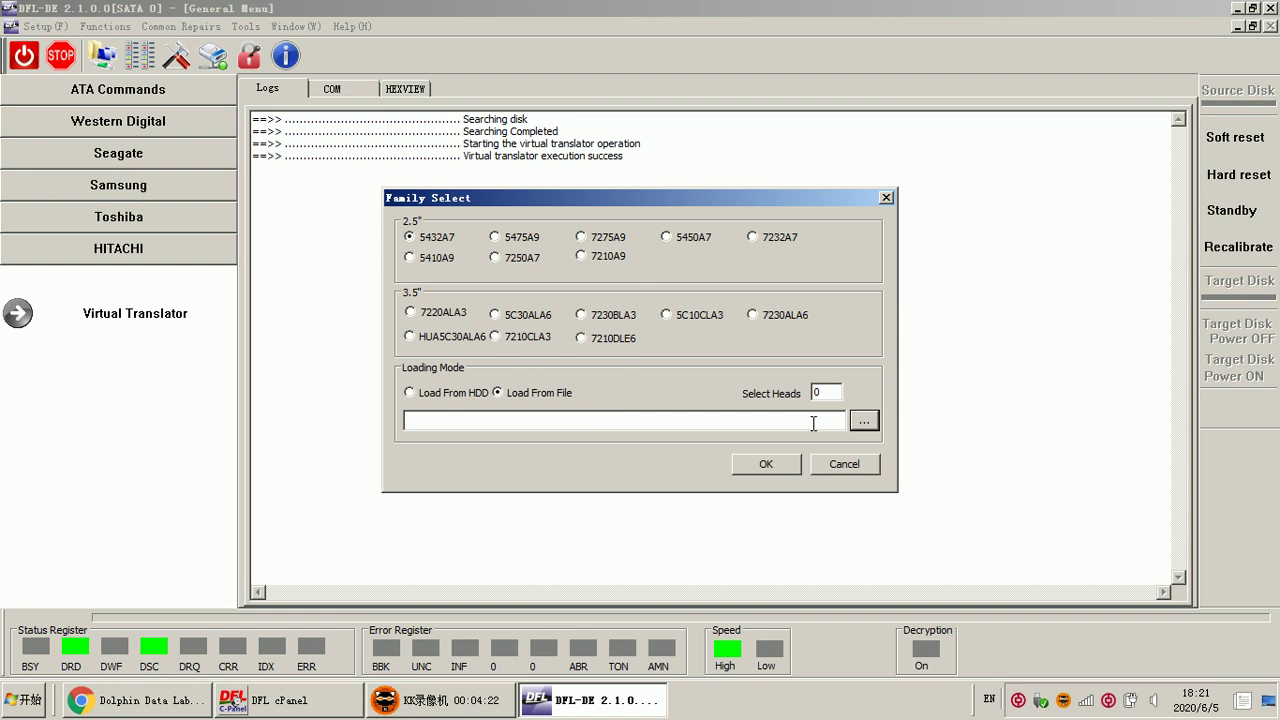
left_click(845, 464)
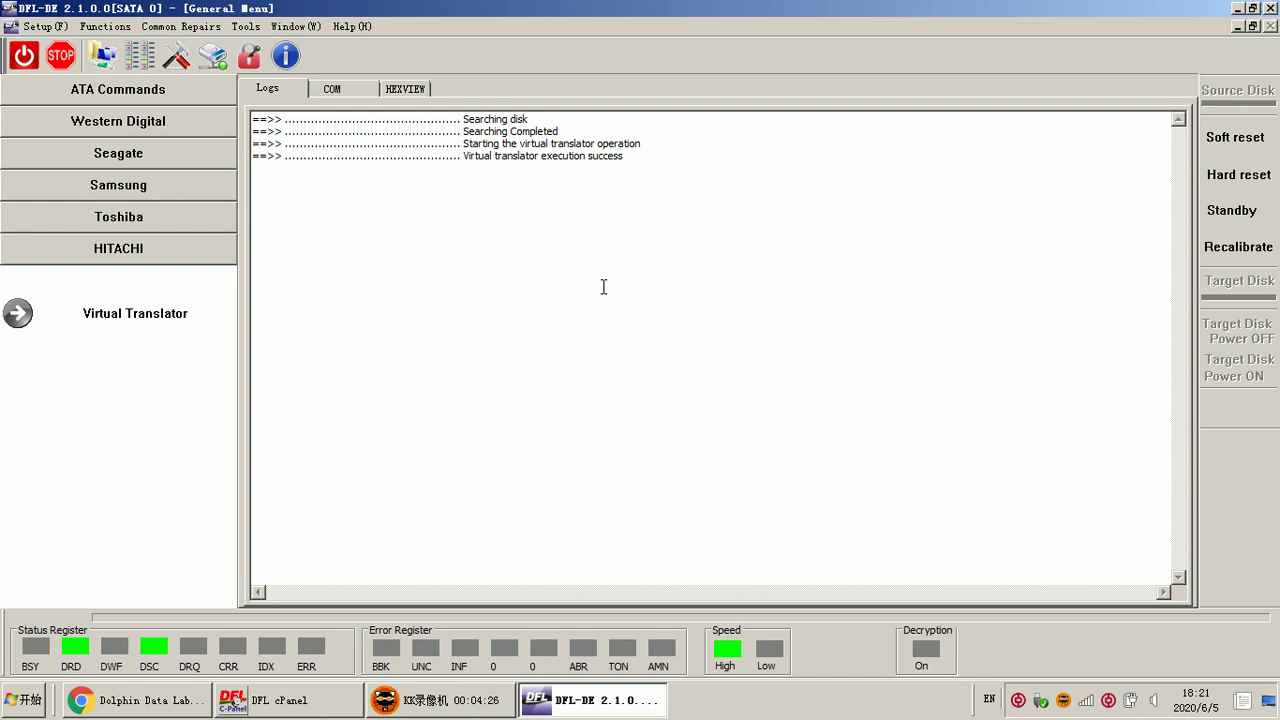
Launch the HT module on port SATA 0 and shrink its window so the DFL-DE program stays in view behind it.
left_click(285, 705)
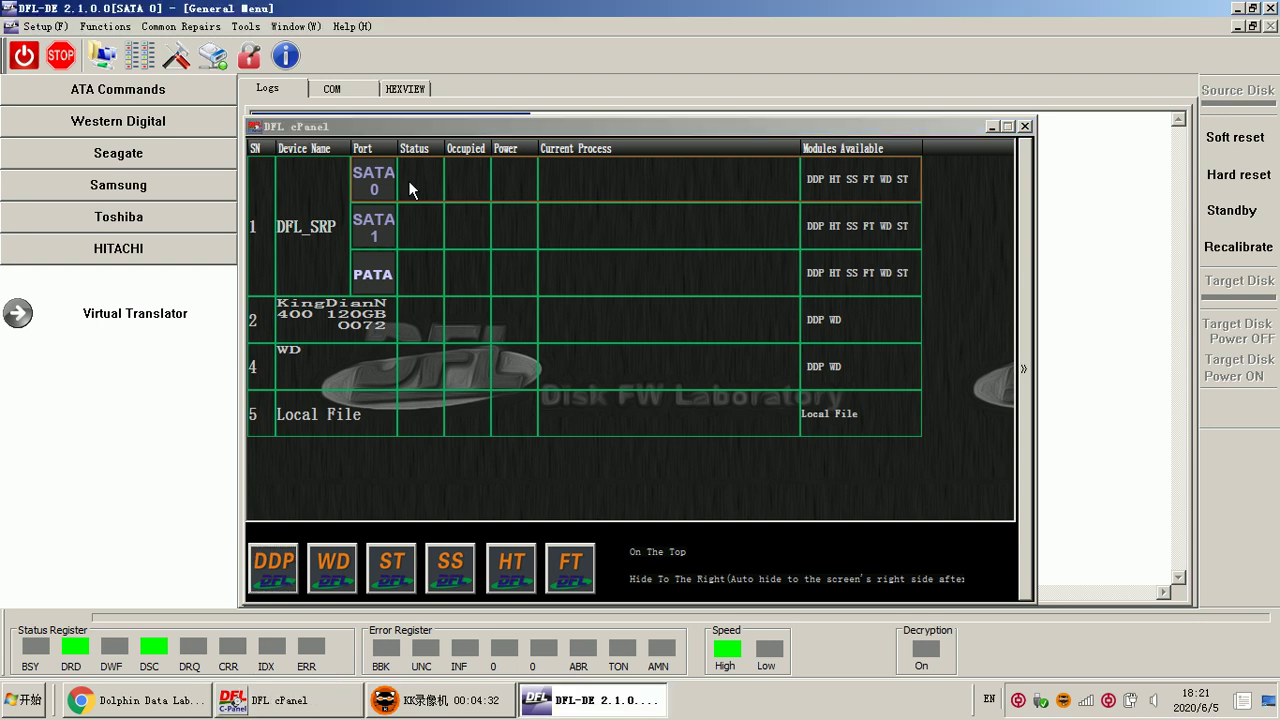
left_click(523, 573)
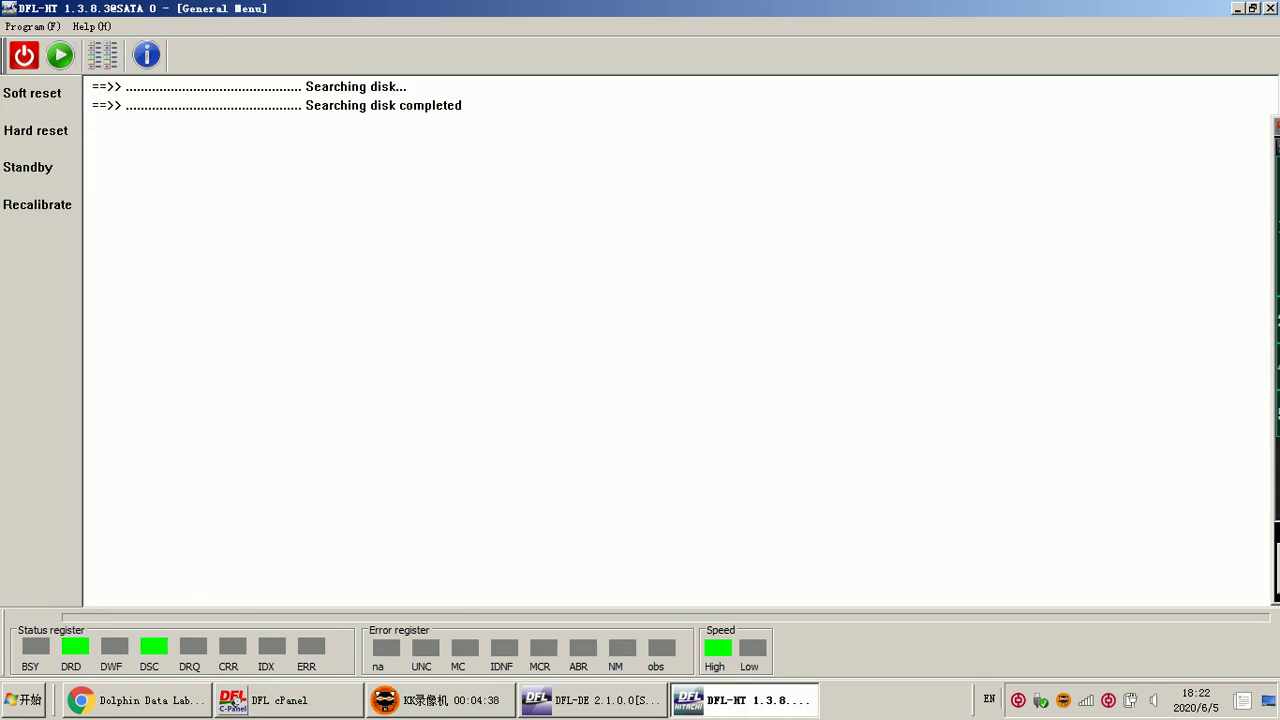
double_click(388, 10)
left_click_drag(350, 27, 487, 126)
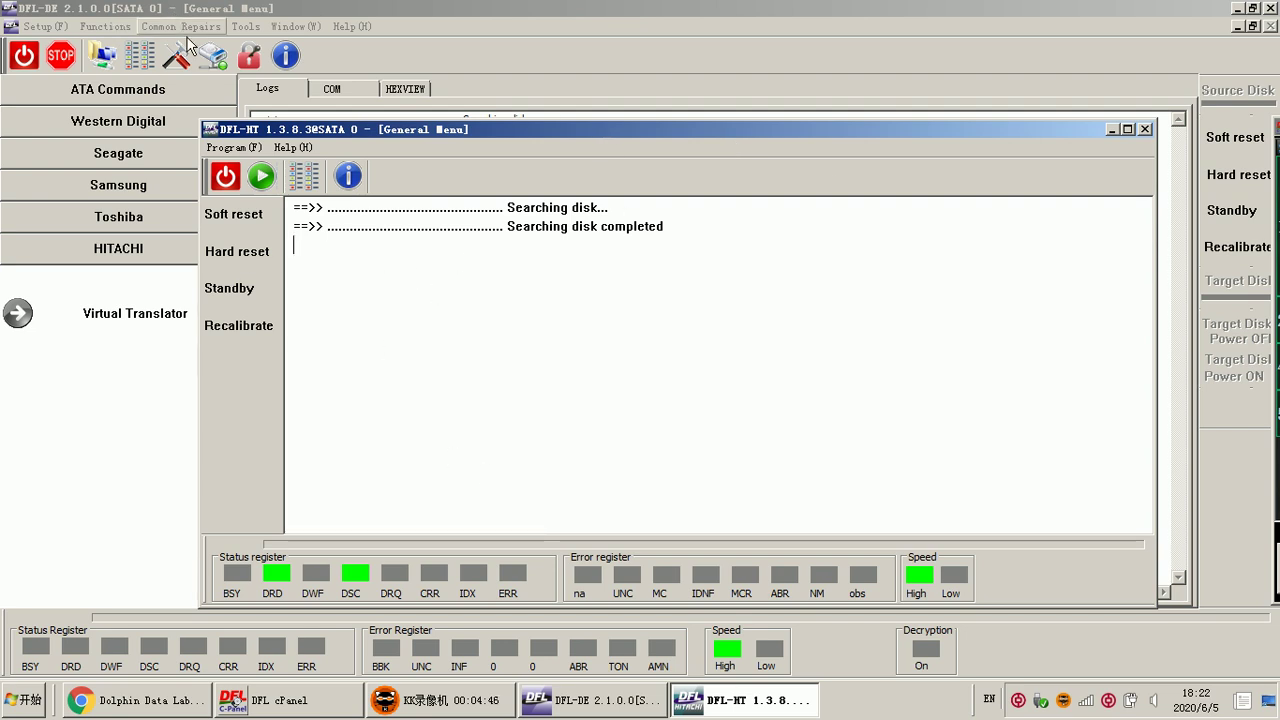
Enter the Hitachi HDD tools after getting the drive's details, keeping family 5432A7, Load Res. From HDD and the suggested work directory.
left_click(261, 177)
left_click(714, 345)
left_click(657, 619)
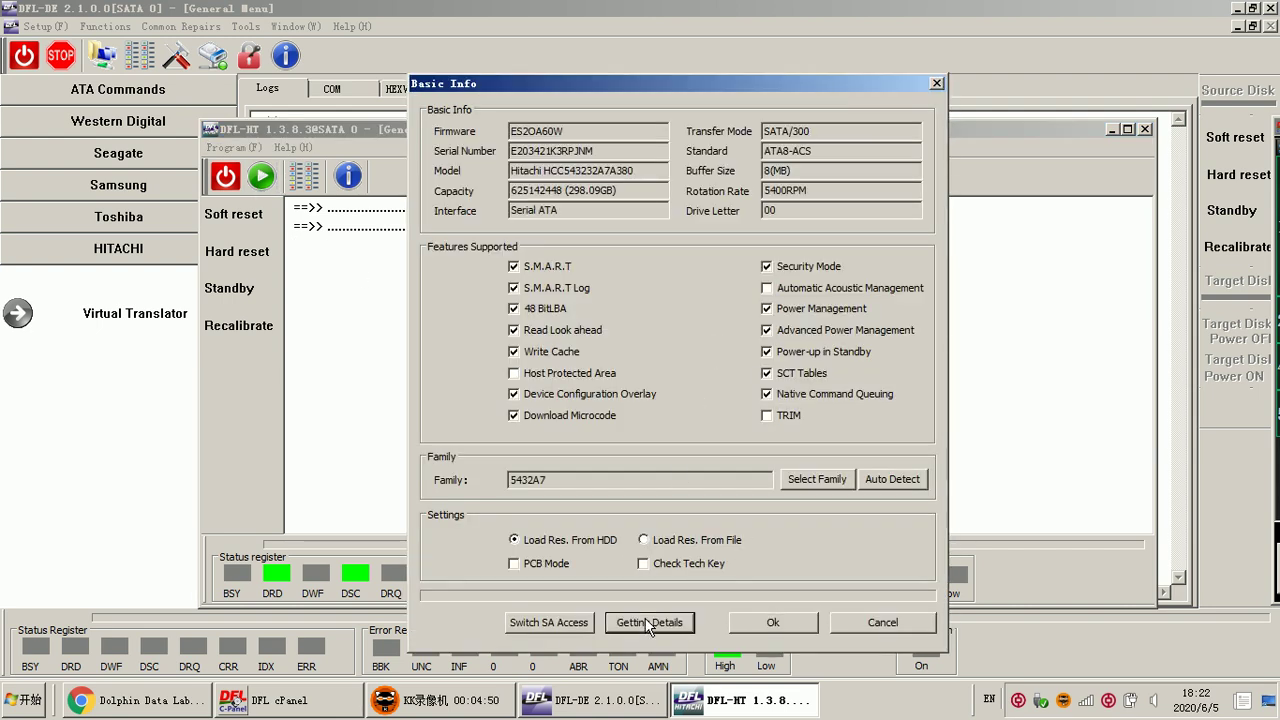
left_click(773, 622)
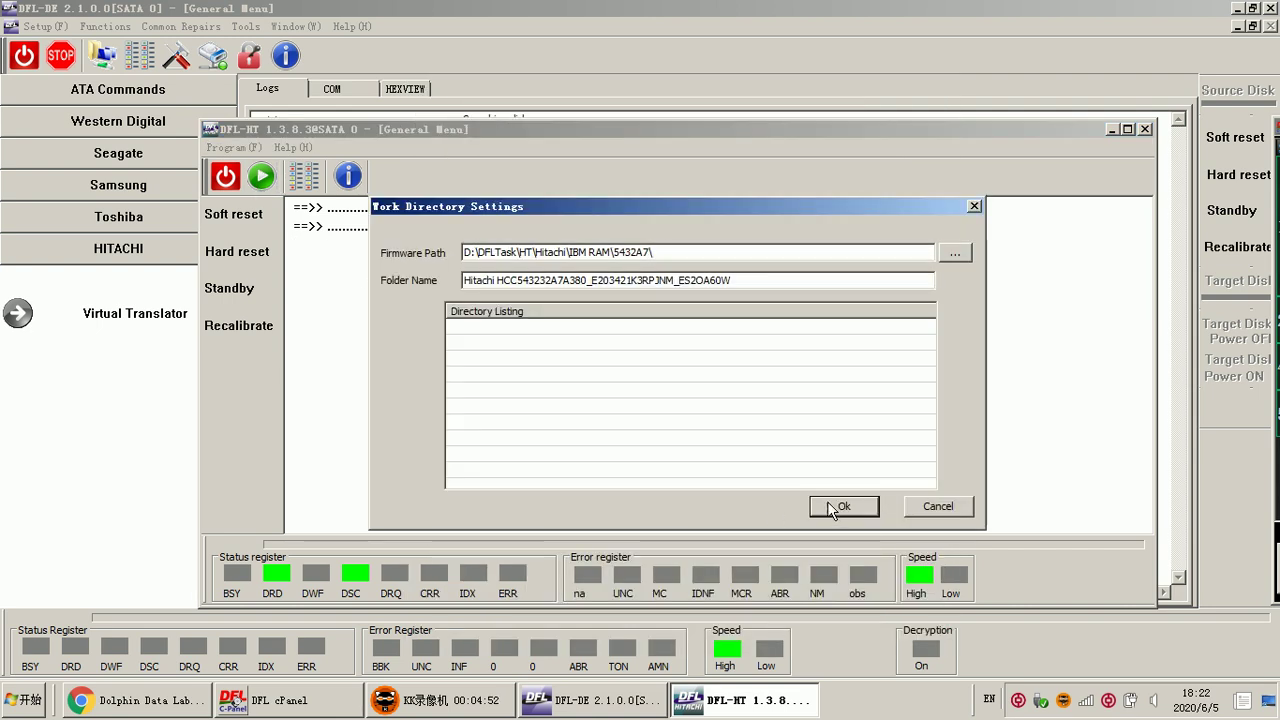
left_click(866, 510)
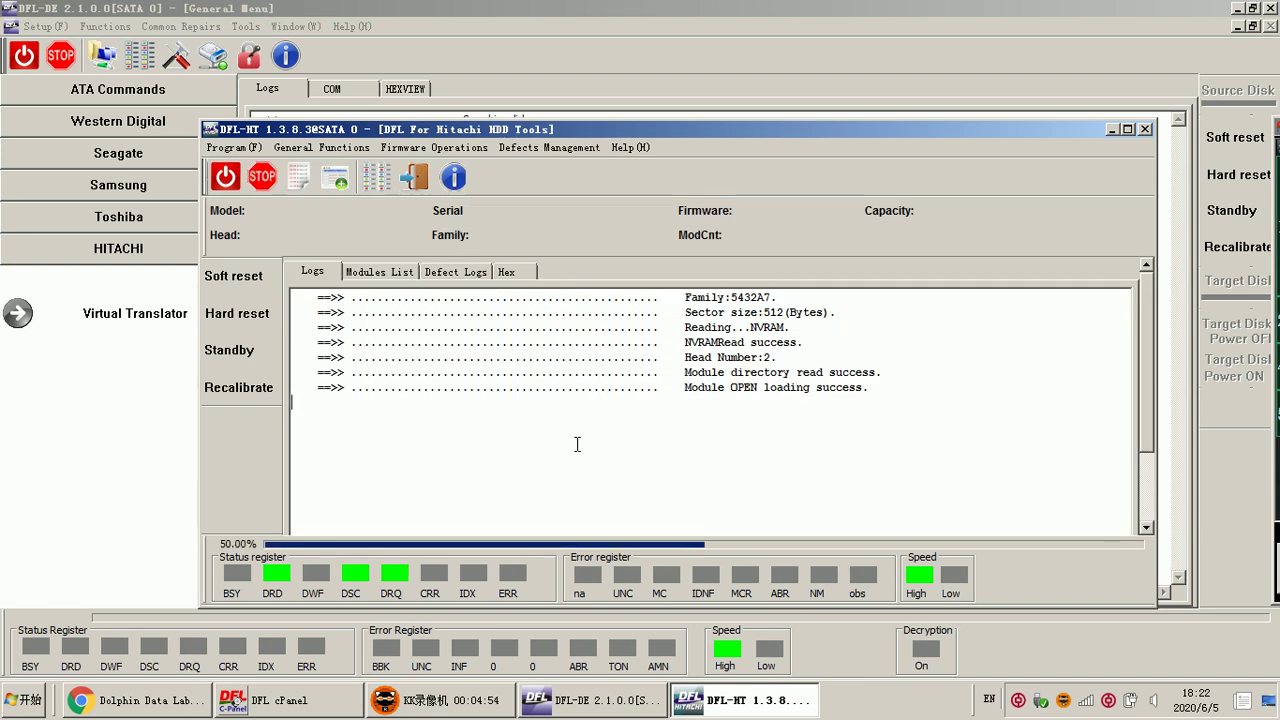
Read copy 0 of the PSHT firmware module from the drive into the work directory.
left_click(442, 147)
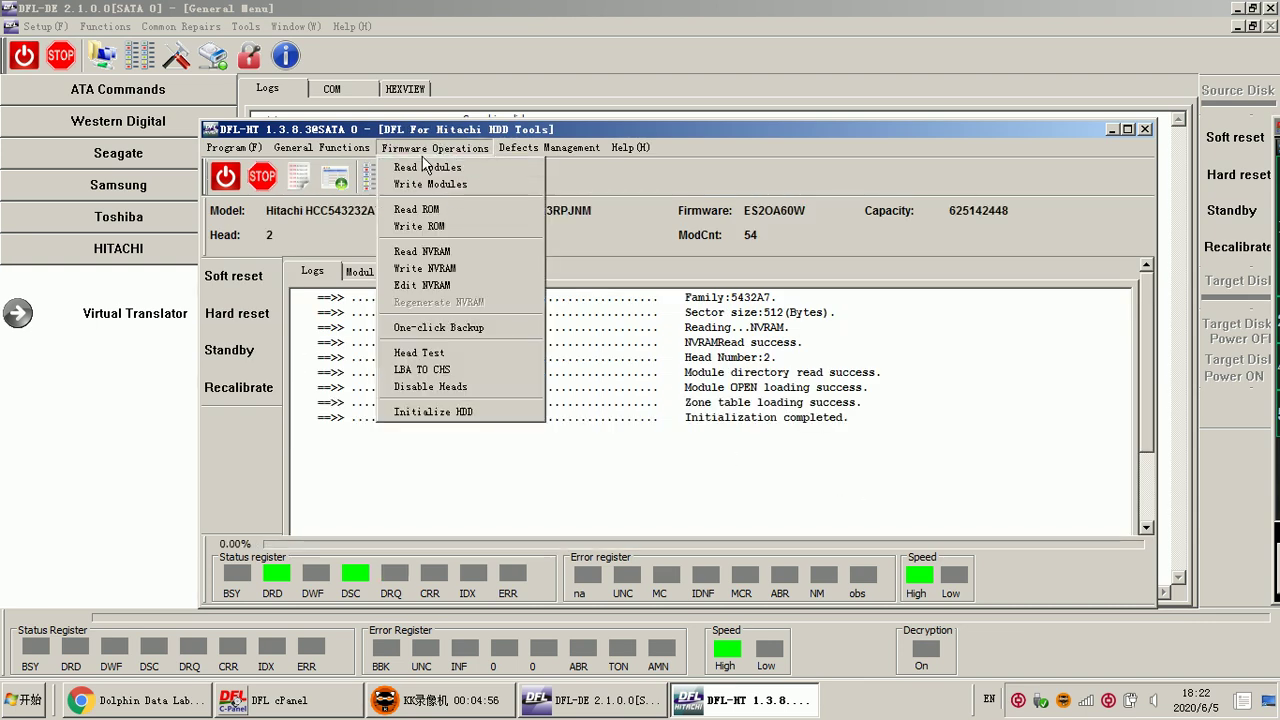
left_click(418, 170)
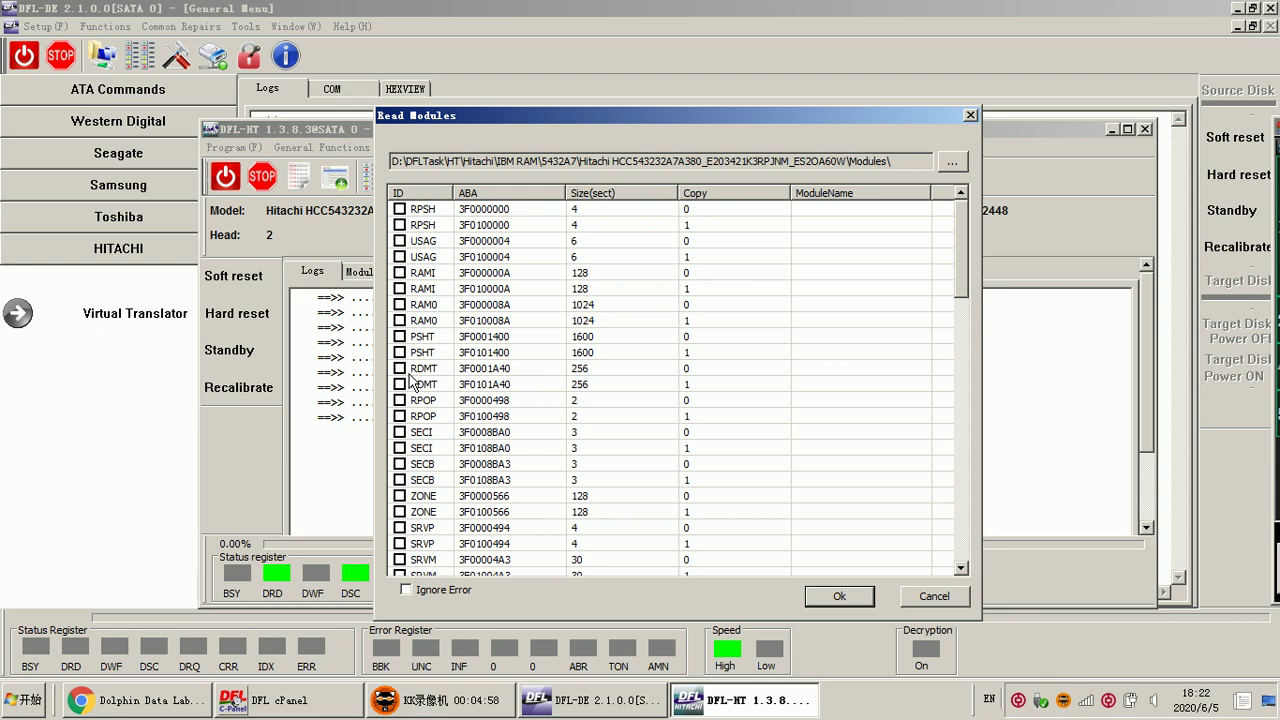
left_click(400, 337)
left_click(836, 597)
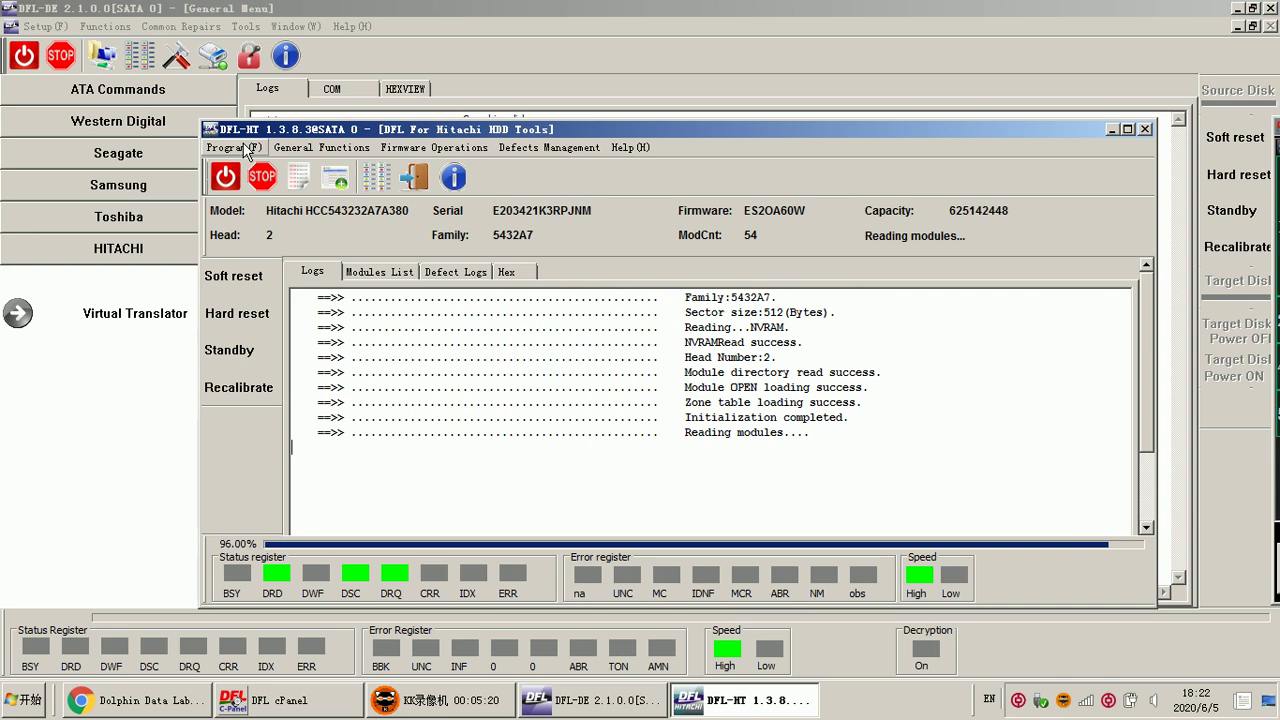
left_click_drag(829, 456, 730, 456)
left_click(866, 460)
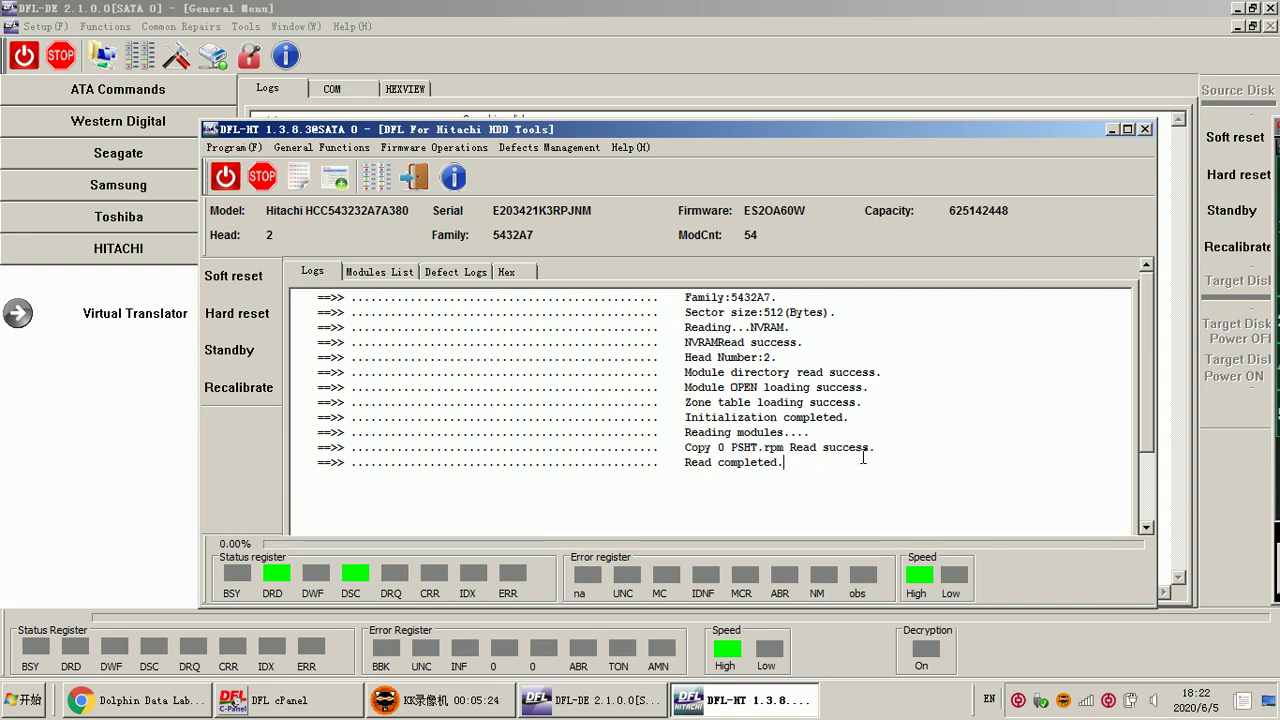
Open the Modules\Copy 0 subfolder of the drive's work directory, where PSHT.rpm is stored, and select its full path.
left_click(240, 148)
left_click(262, 180)
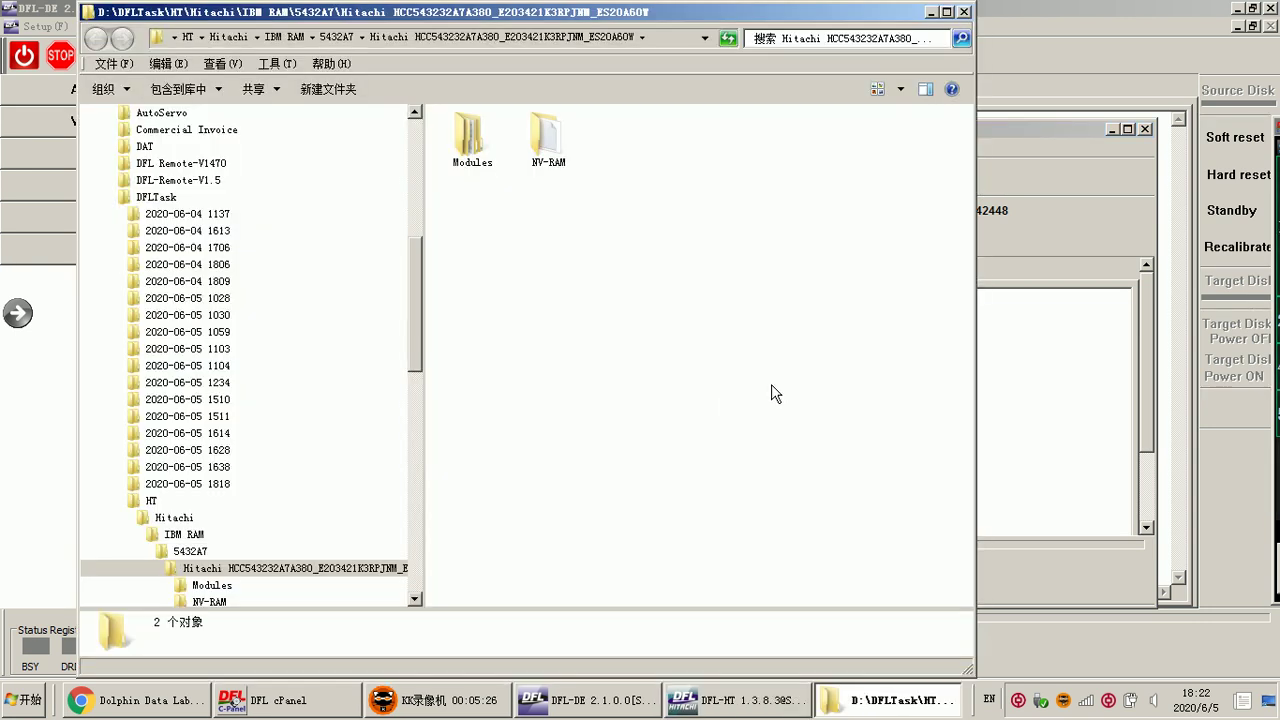
double_click(470, 135)
left_click(472, 142)
double_click(470, 140)
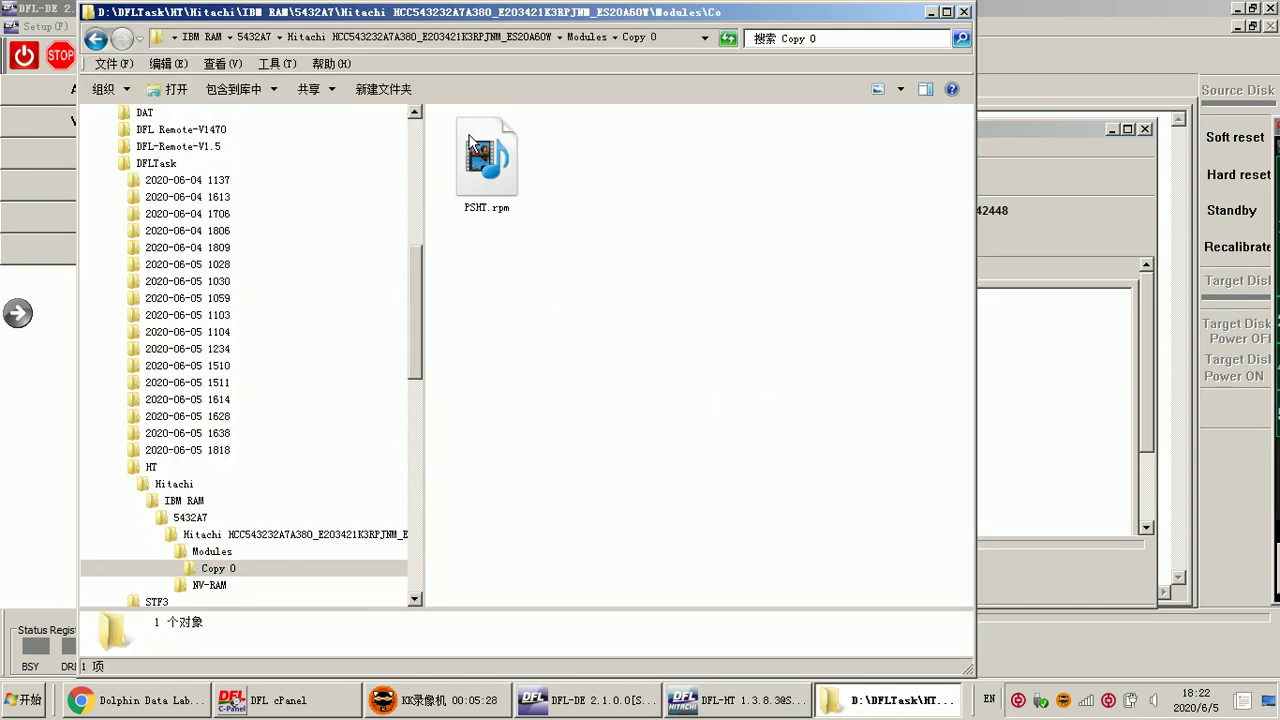
left_click(670, 42)
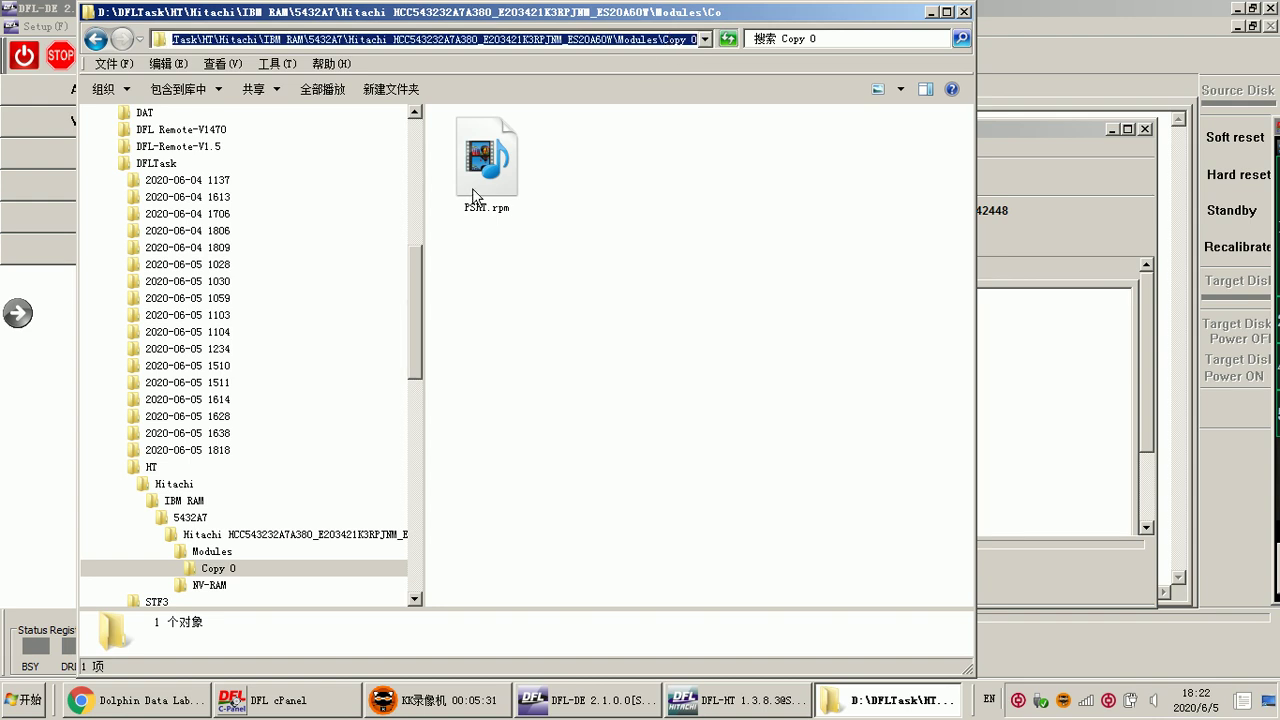
Copy the path of the Copy 0 folder, close the folder window and switch back to DFL-DE.
right_click(552, 38)
left_click(575, 95)
left_click(962, 12)
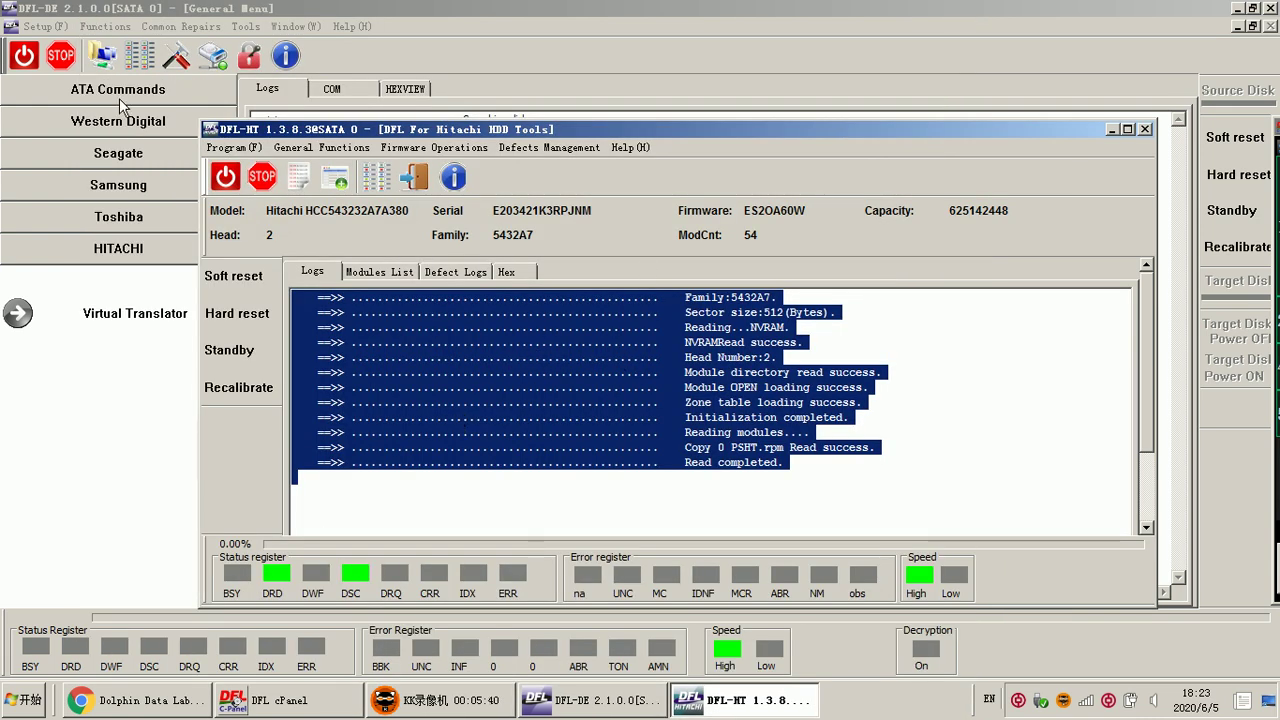
left_click(24, 58)
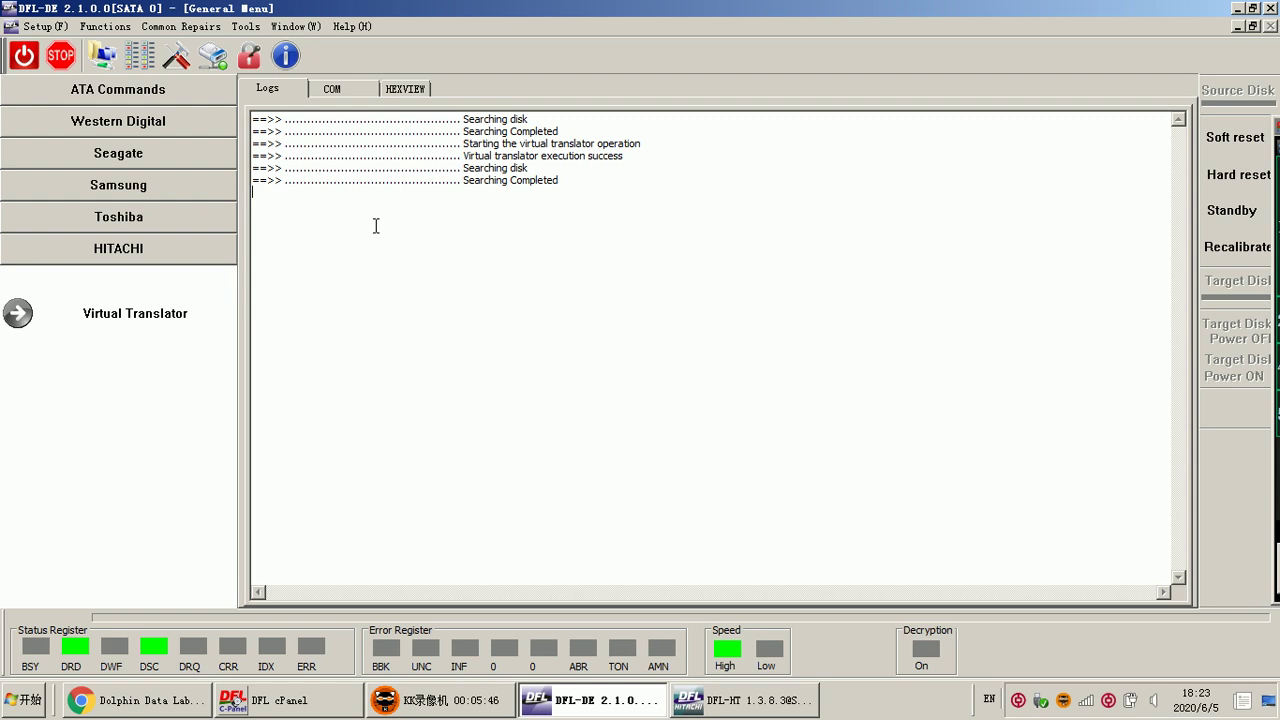
Start the Hitachi Virtual Translator for family 5432A7 in Load From File mode, pasting the copied folder path as the source.
left_click(118, 312)
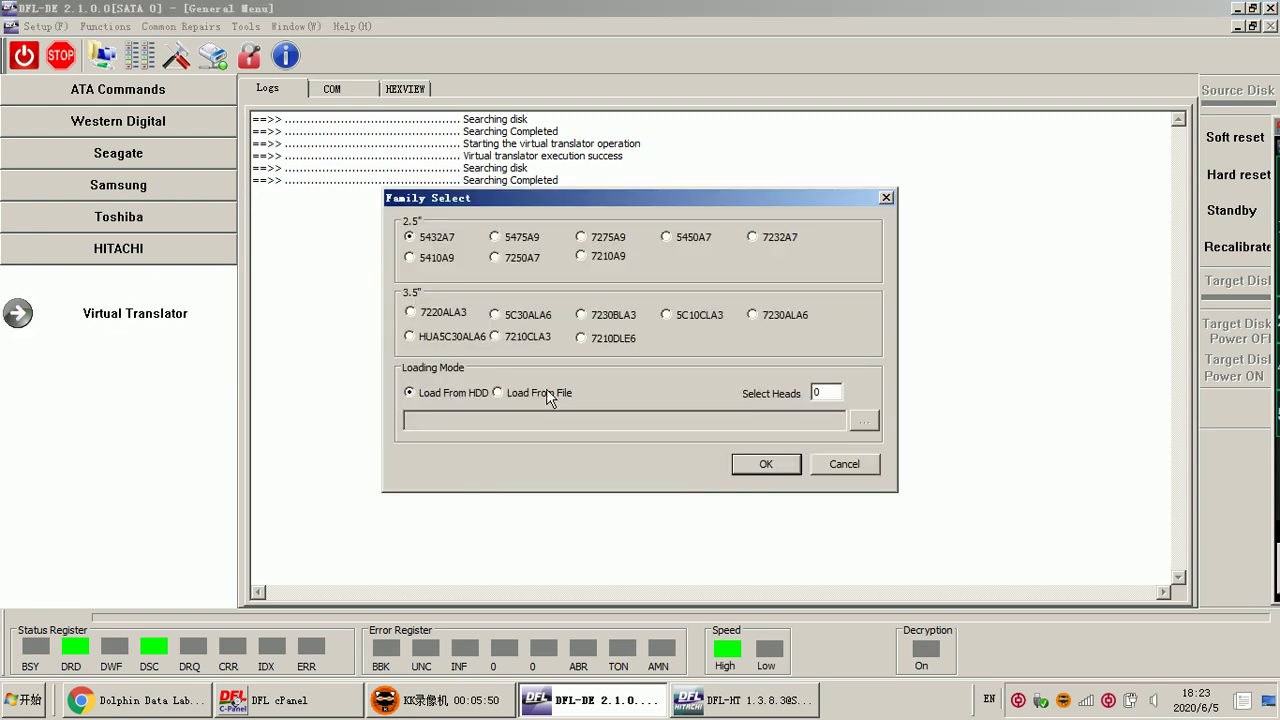
left_click(549, 396)
right_click(527, 421)
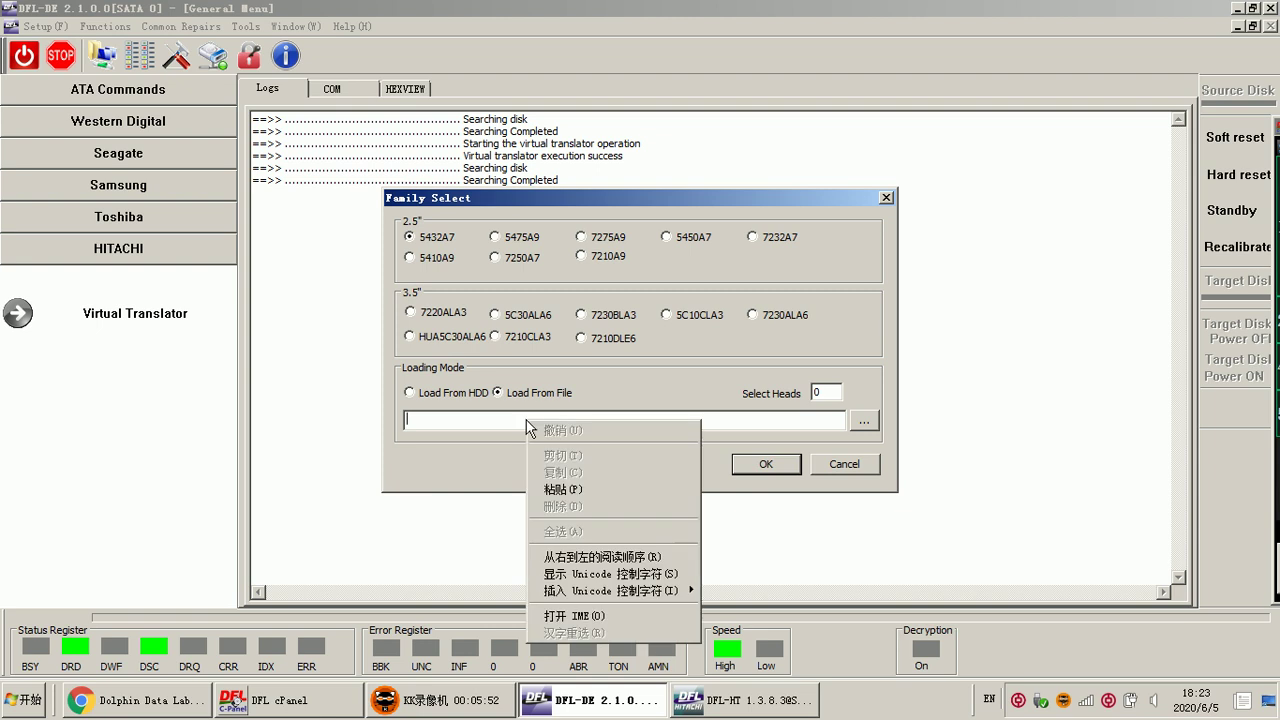
left_click(562, 489)
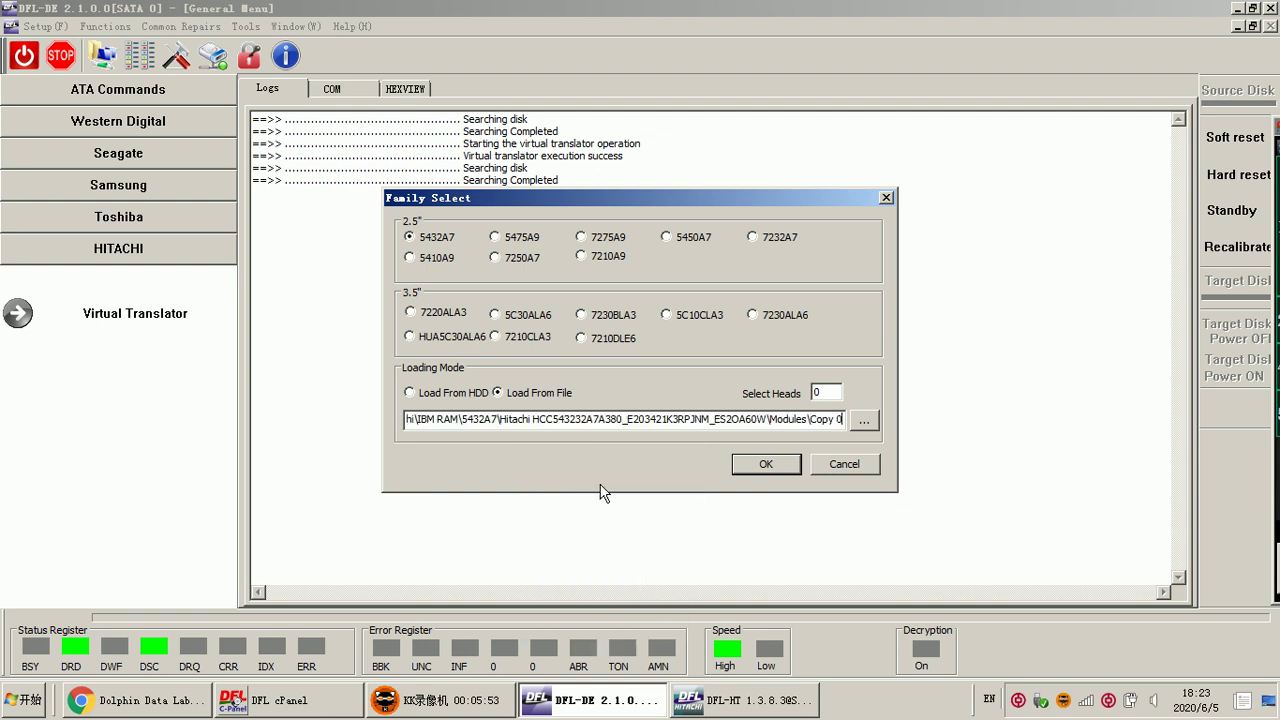
Choose PSHT.rpm in the Modules\Copy 0 folder as the translator's load file, listing all file types.
left_click(864, 421)
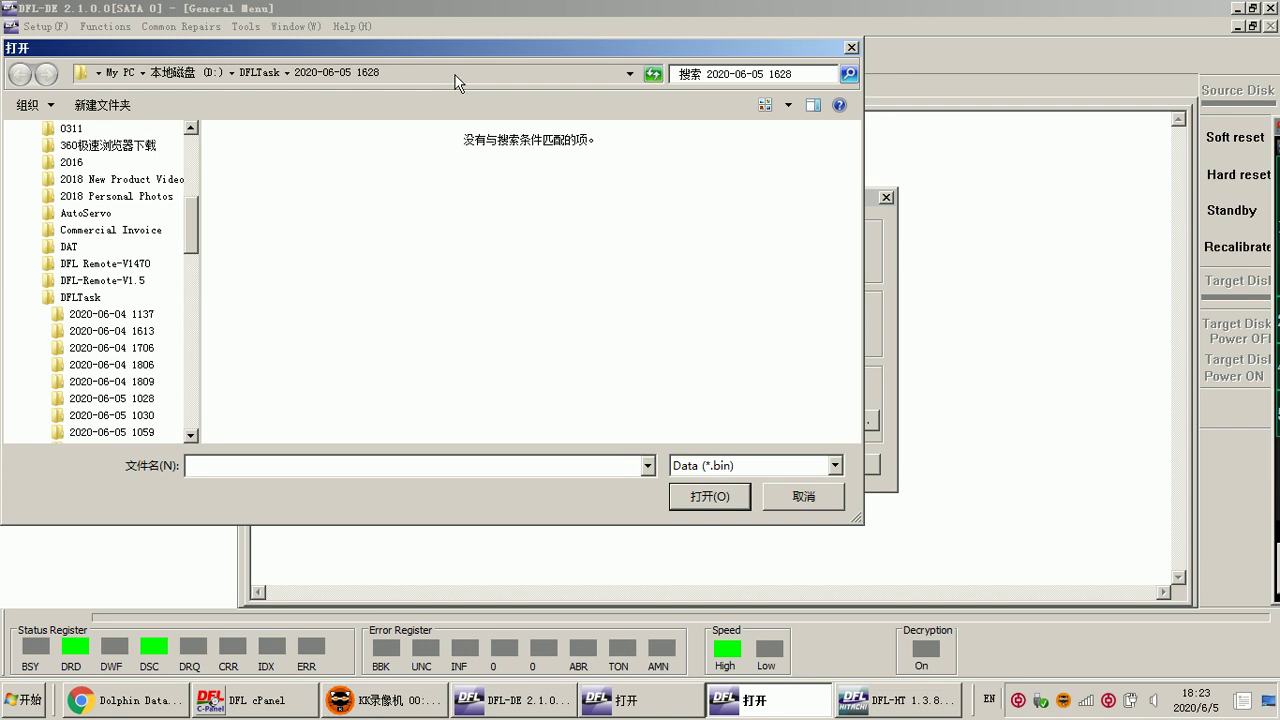
left_click(456, 74)
key("ctrl+v")
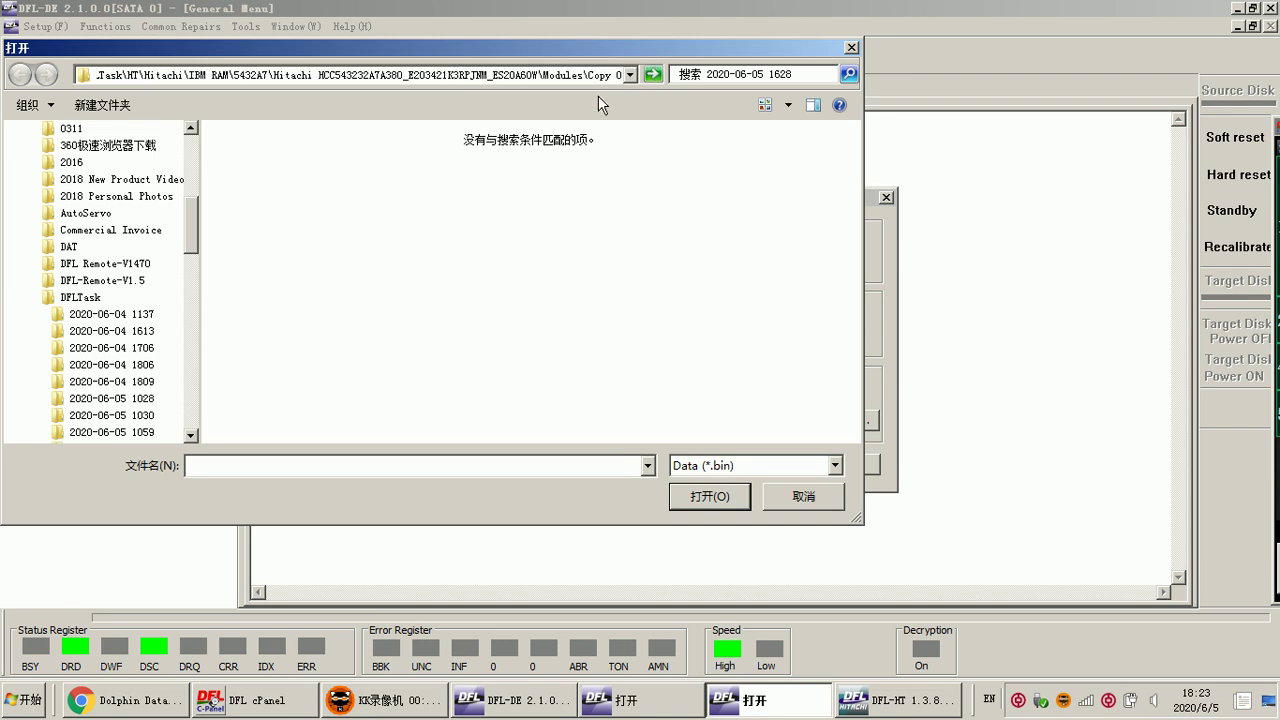
left_click(648, 74)
left_click(818, 466)
left_click(776, 502)
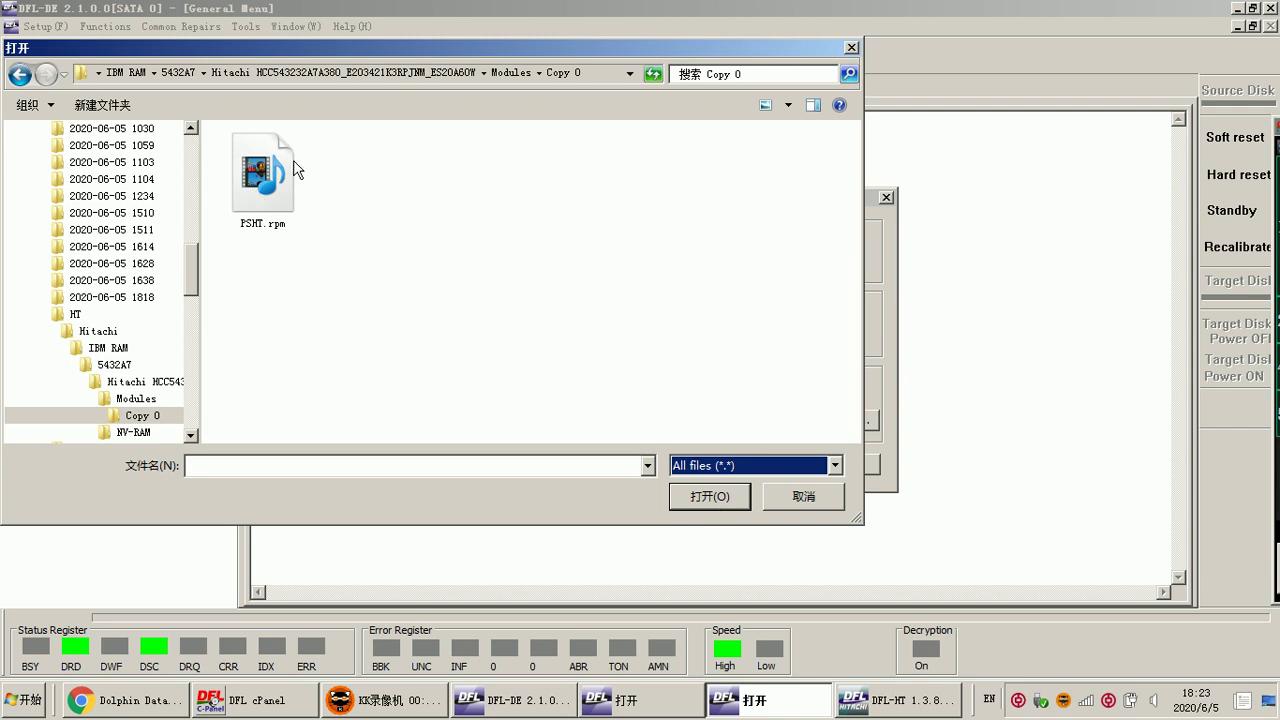
double_click(274, 190)
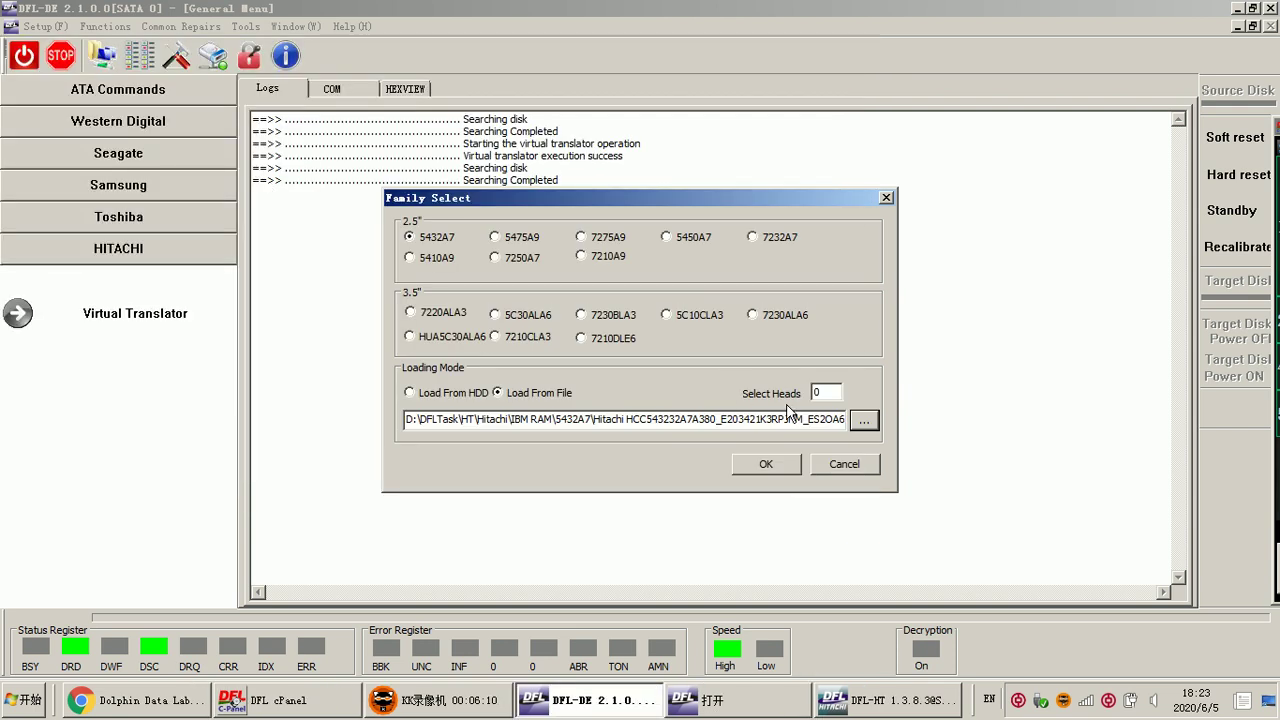
Run the virtual translator from PSHT.rpm with Select Heads at 0, and close the leftover file selection dialog.
left_click_drag(815, 419, 992, 420)
left_click(812, 424)
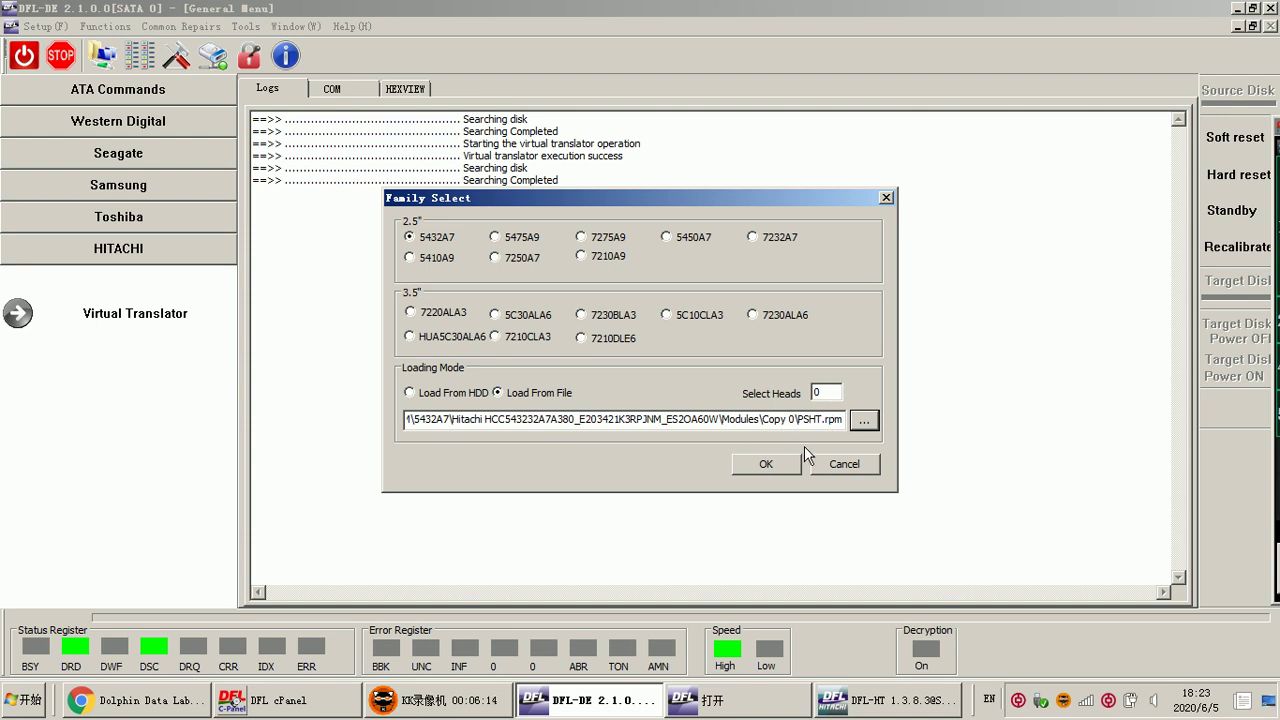
left_click(766, 464)
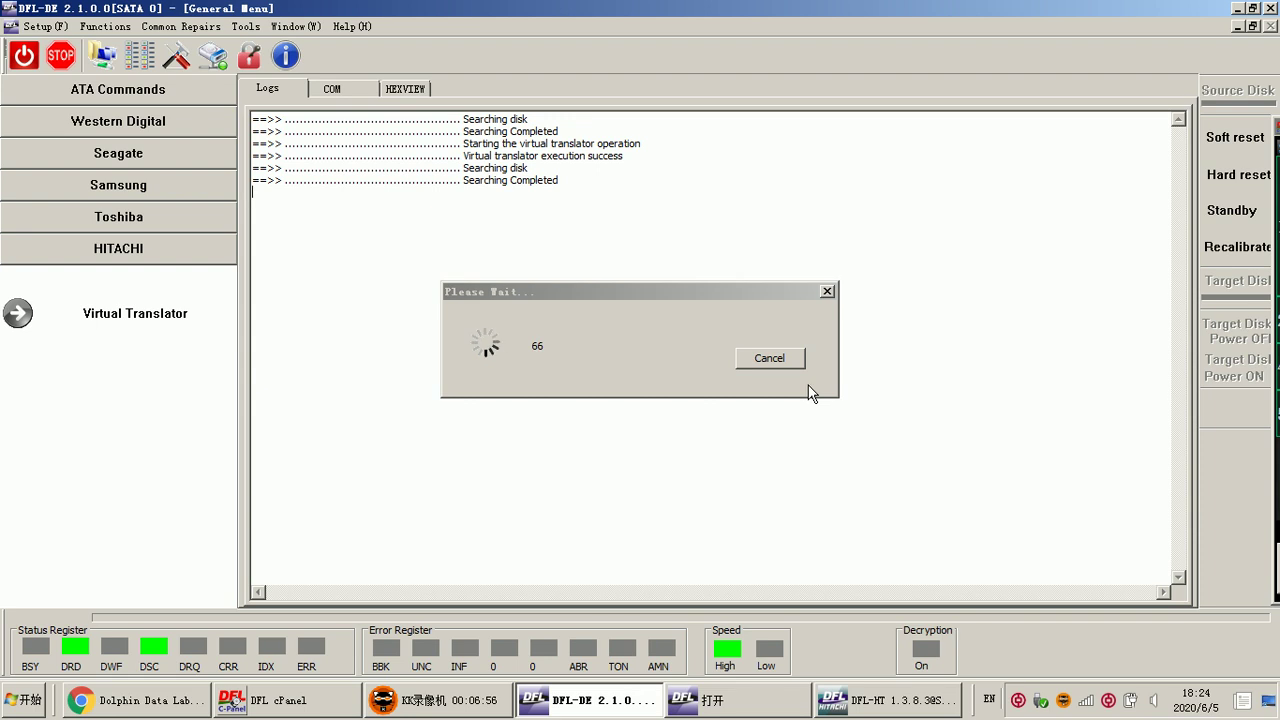
left_click(783, 361)
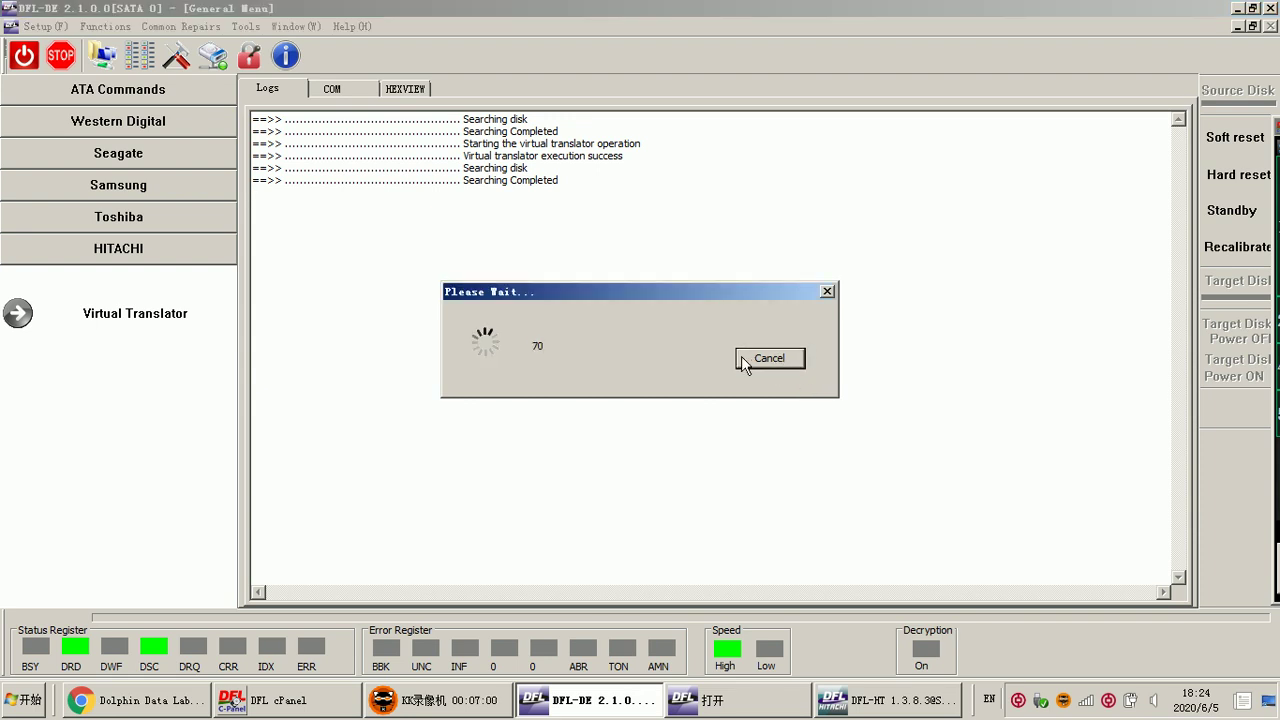
left_click(735, 698)
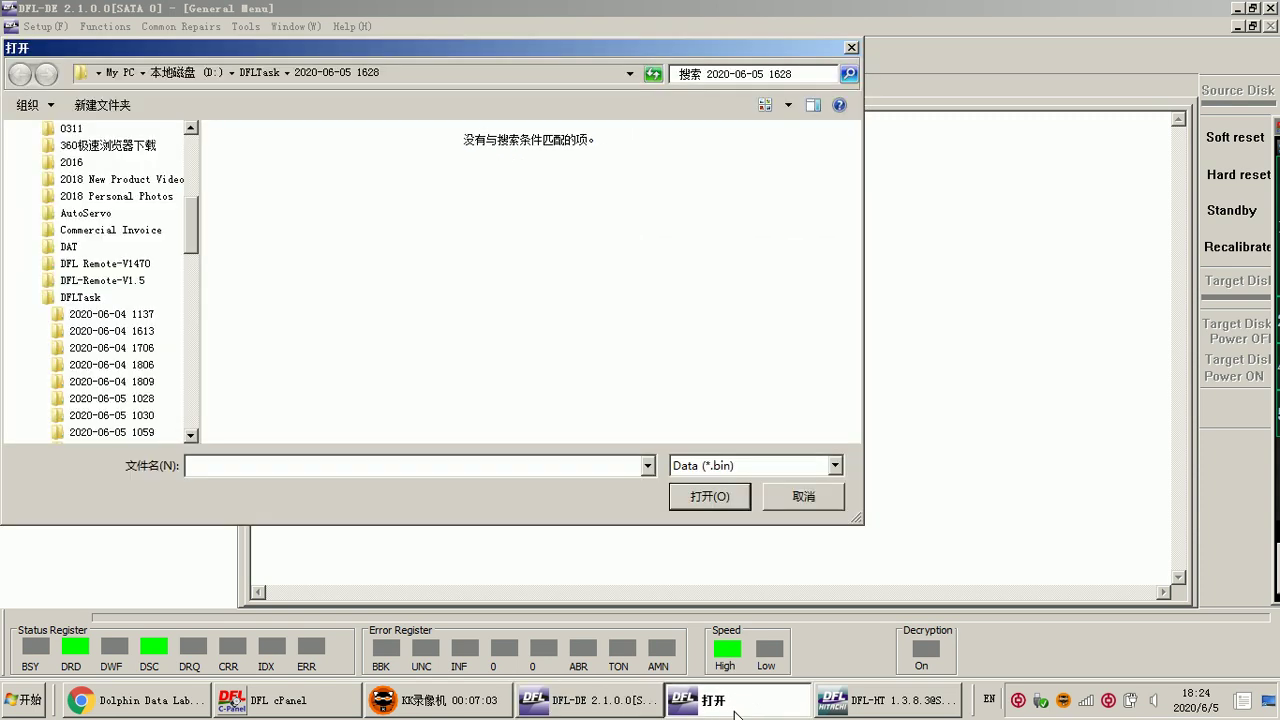
left_click(851, 47)
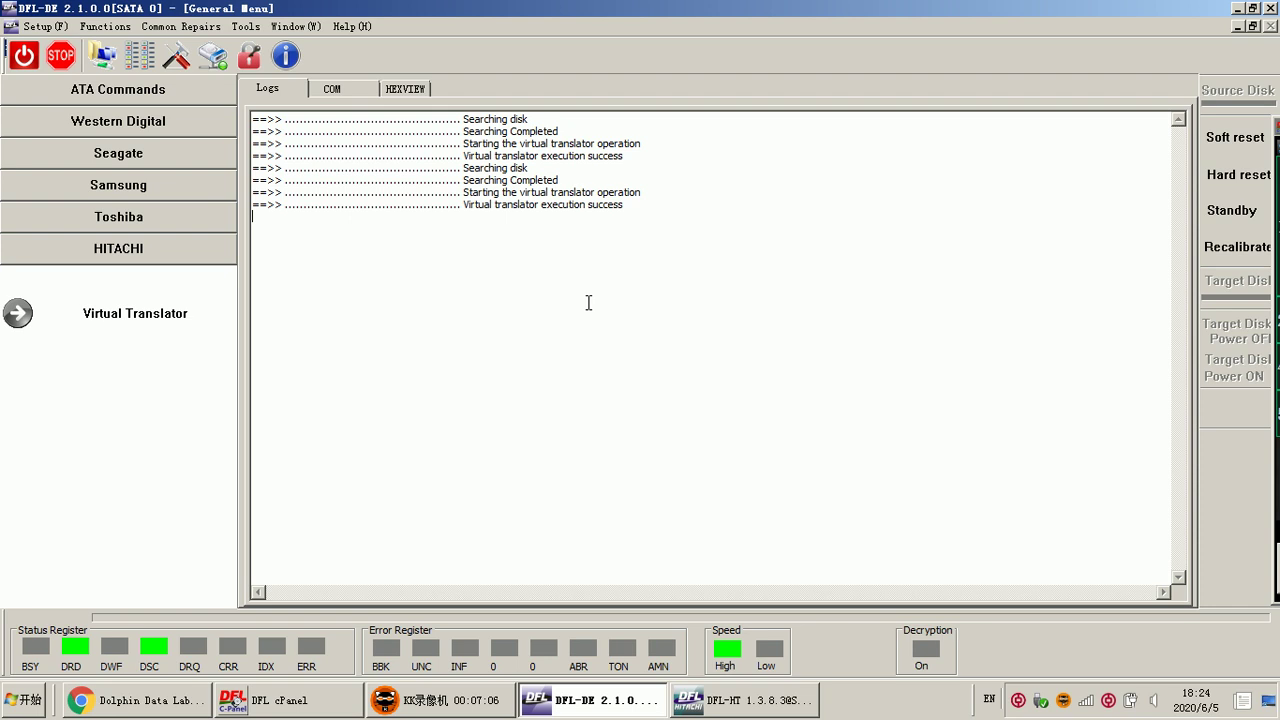
Examine the latest virtual translator entry in the log.
left_click_drag(460, 205, 650, 200)
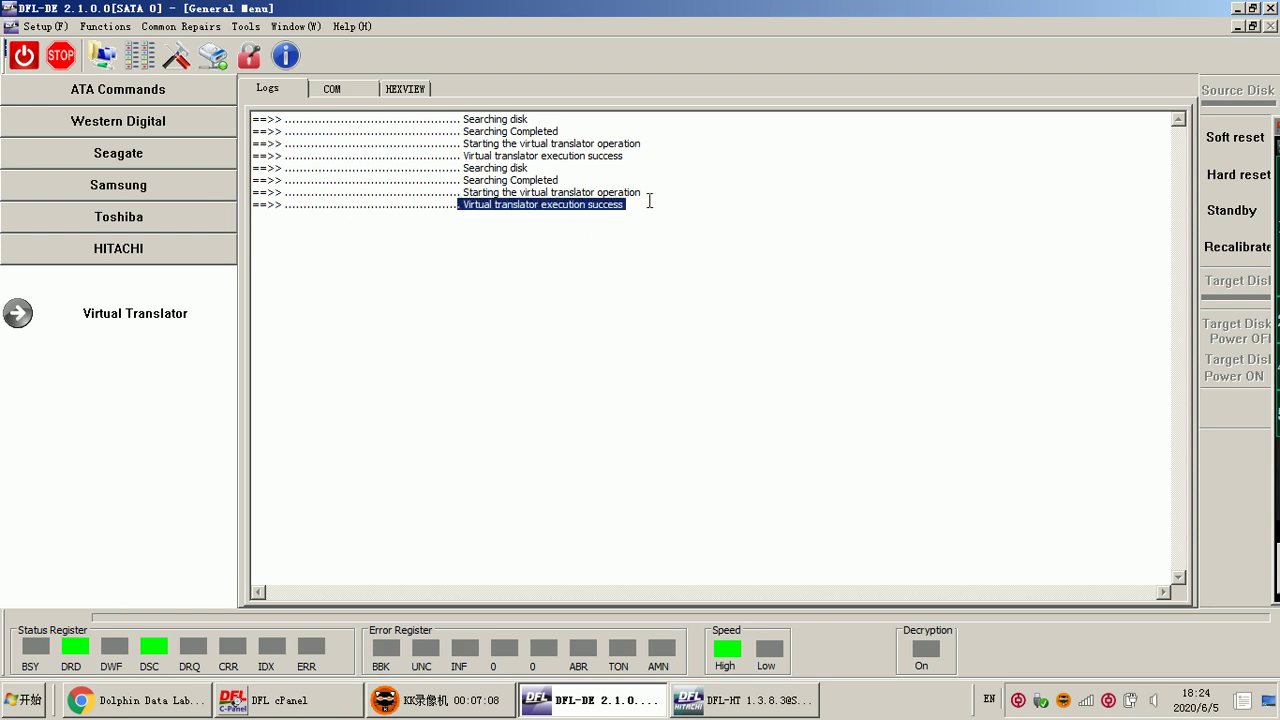
left_click(591, 208)
left_click_drag(642, 203, 416, 204)
left_click(583, 245)
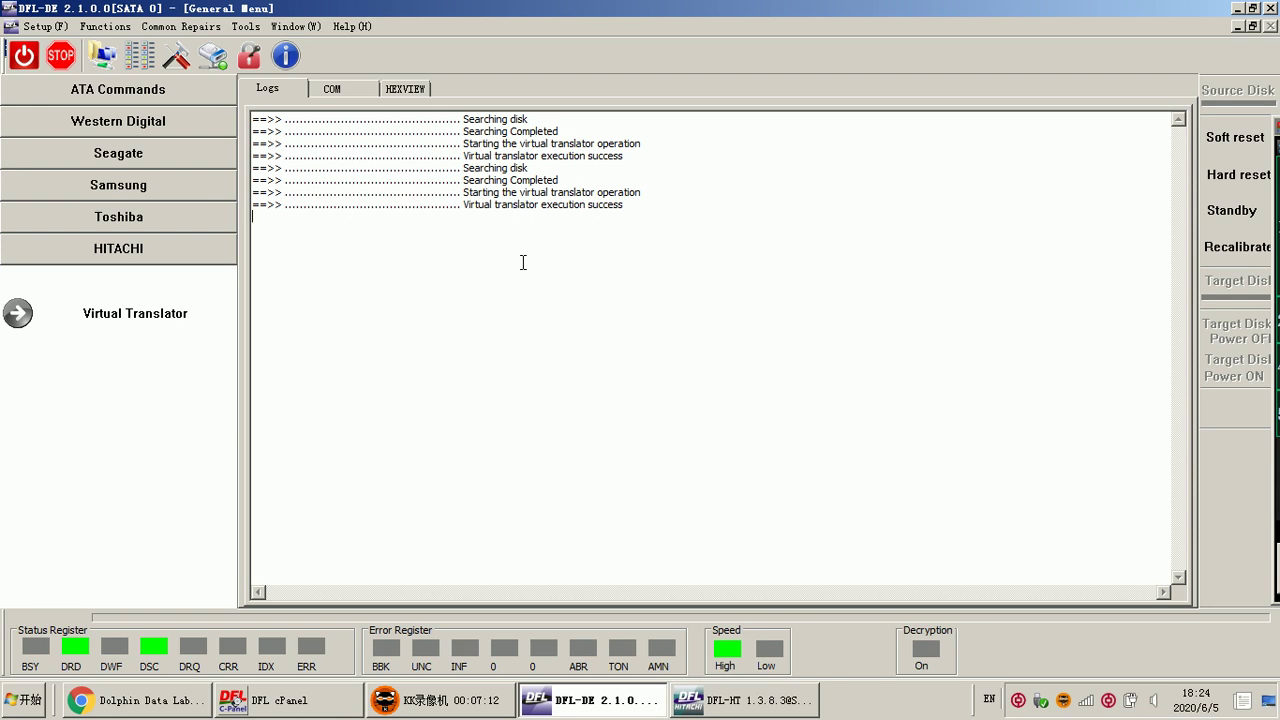
left_click(190, 320)
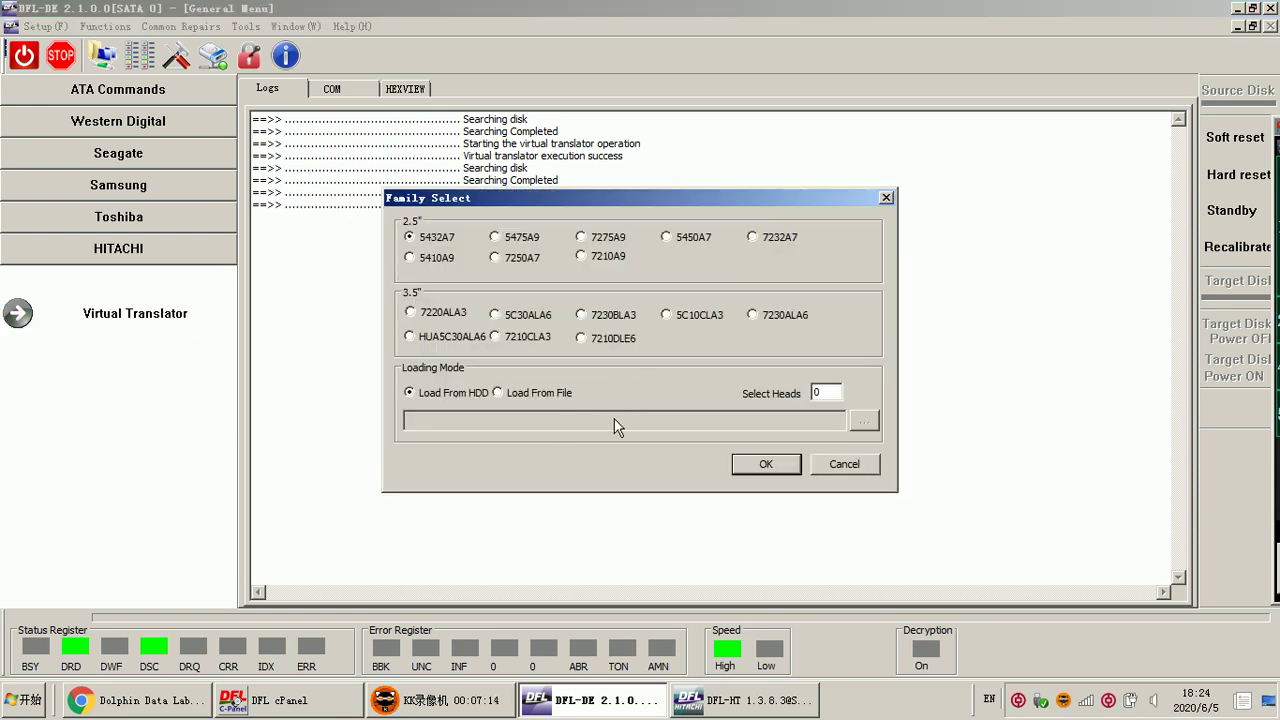
left_click(561, 397)
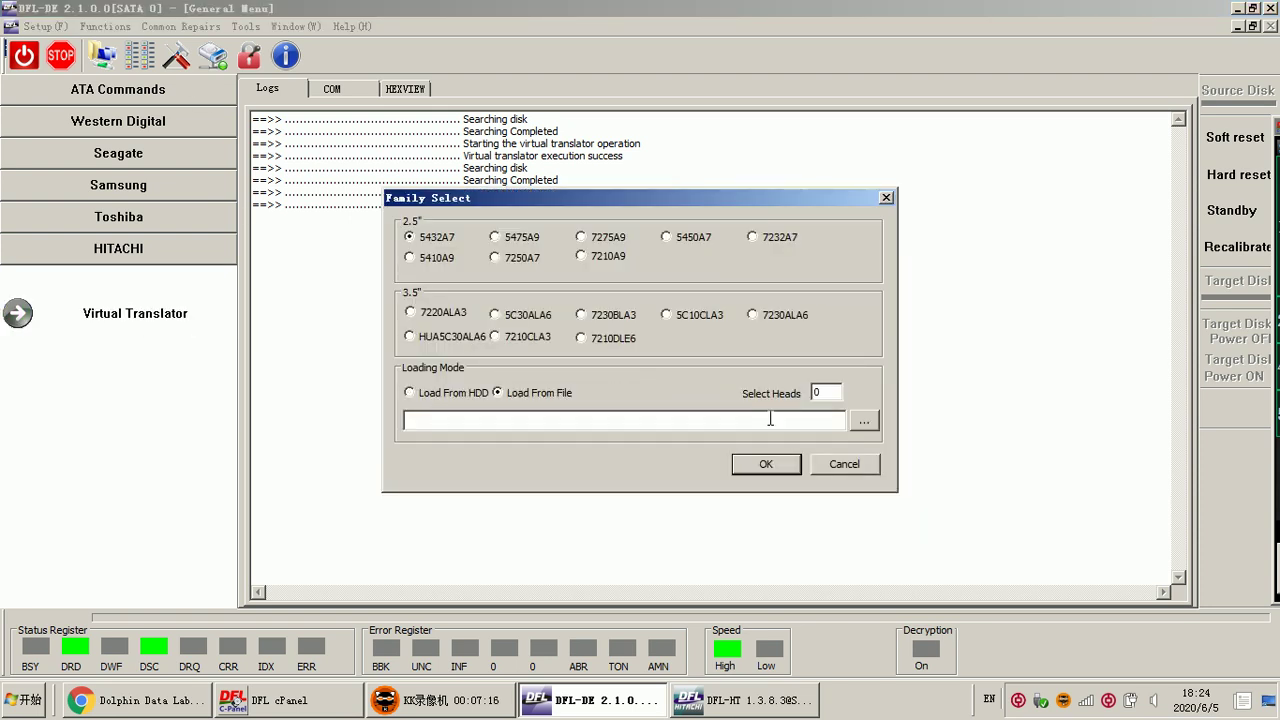
left_click(866, 422)
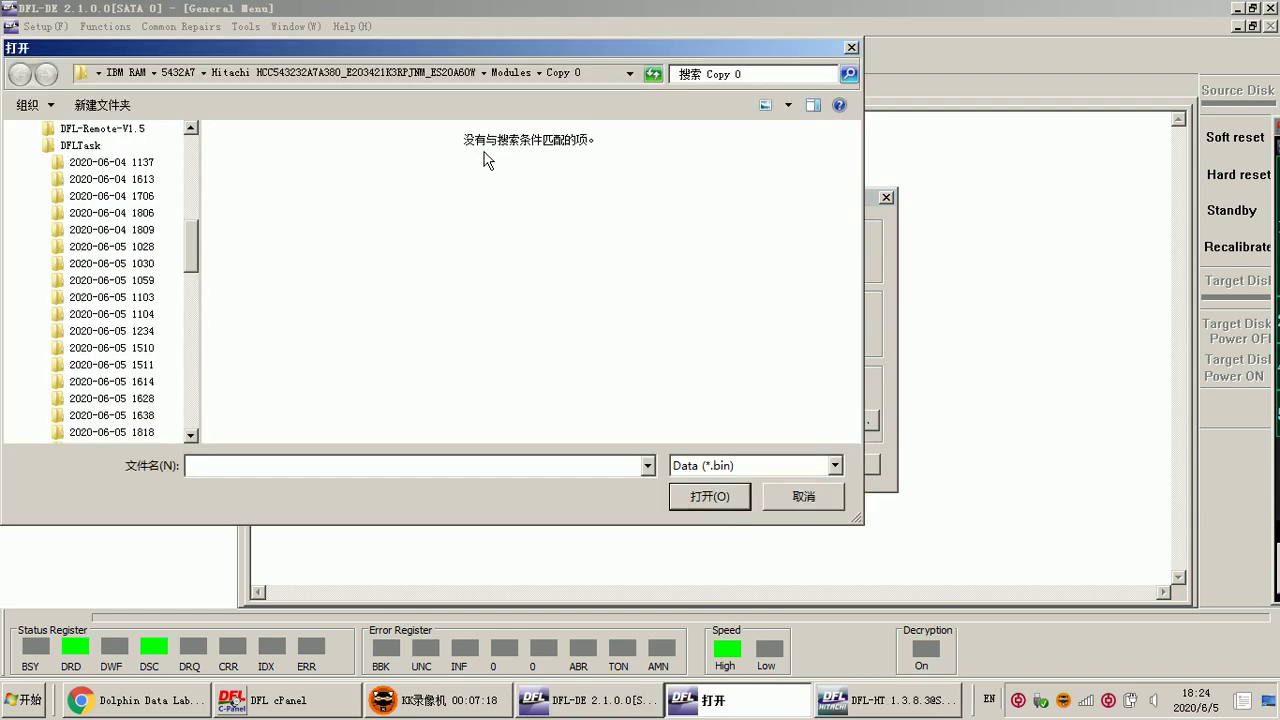
left_click(762, 466)
left_click(750, 496)
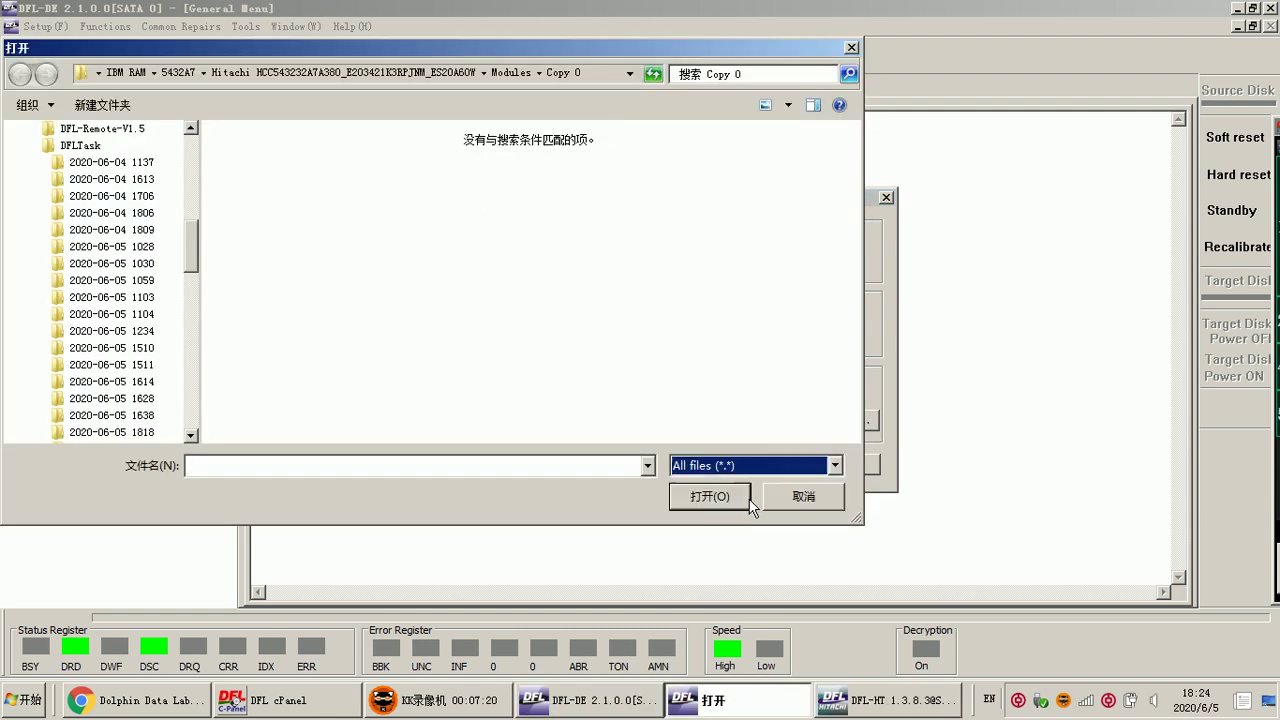
double_click(282, 178)
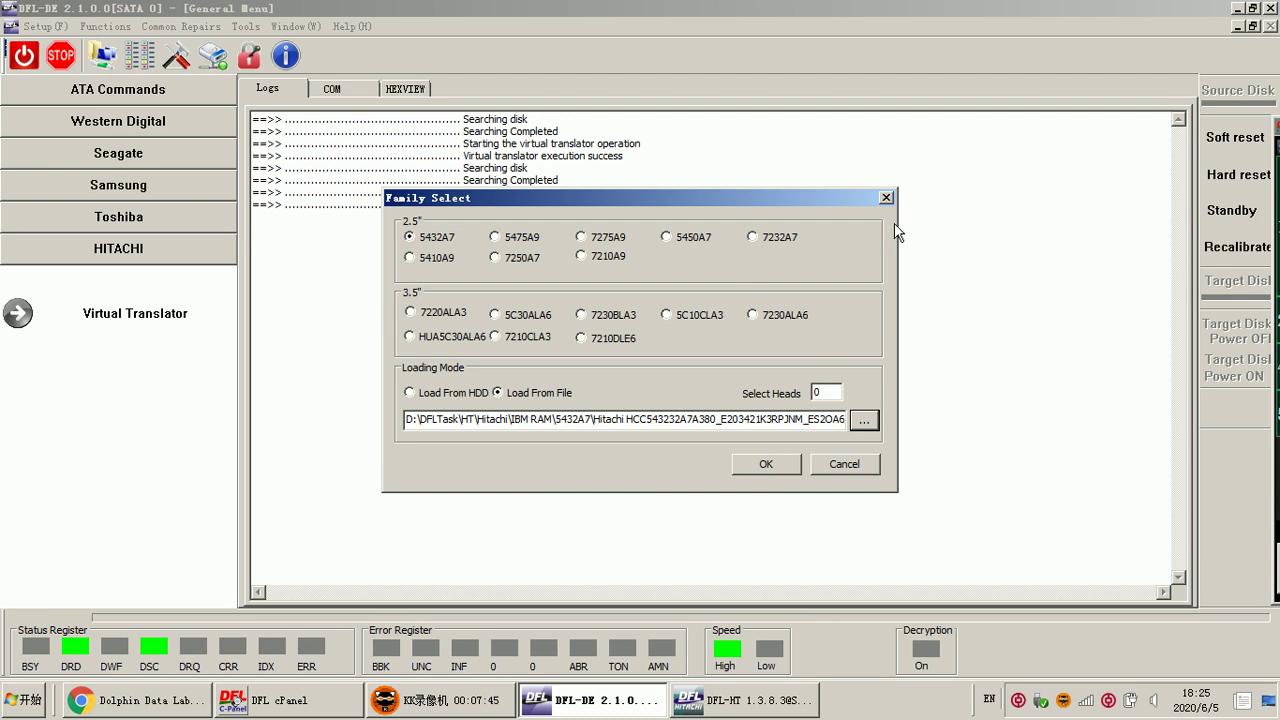
left_click(886, 198)
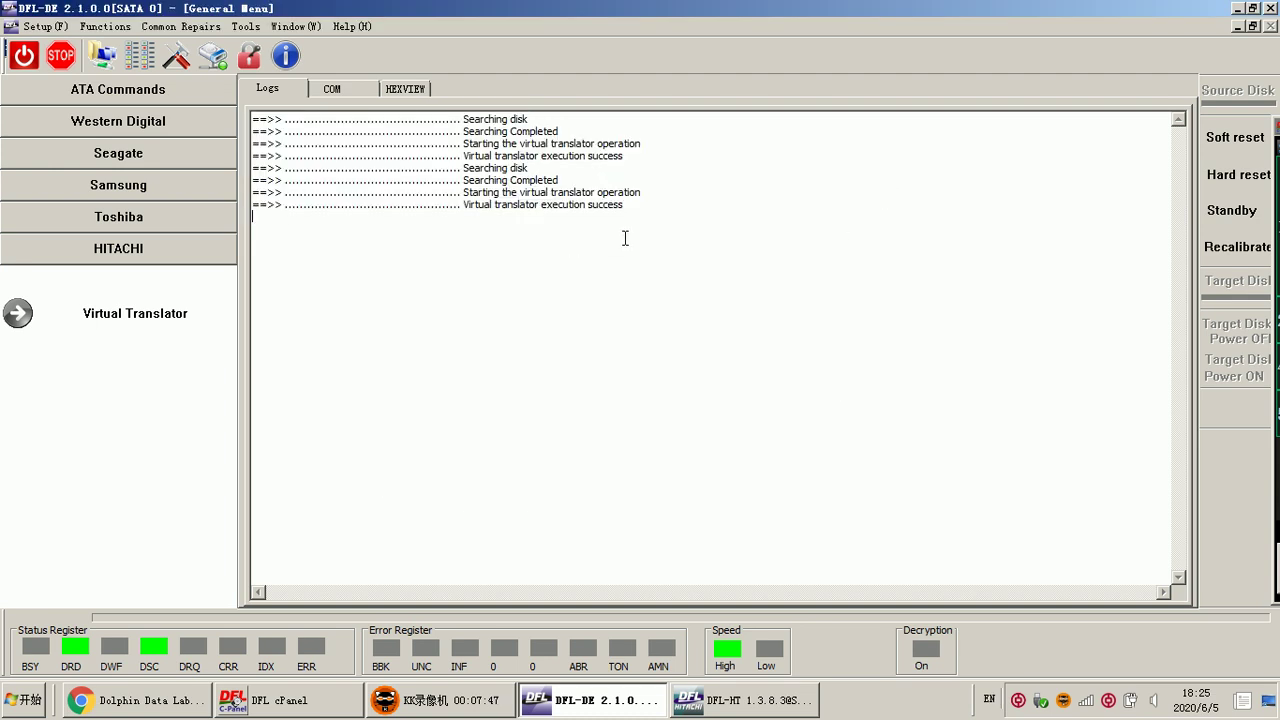
left_click_drag(503, 207, 634, 201)
left_click(647, 202)
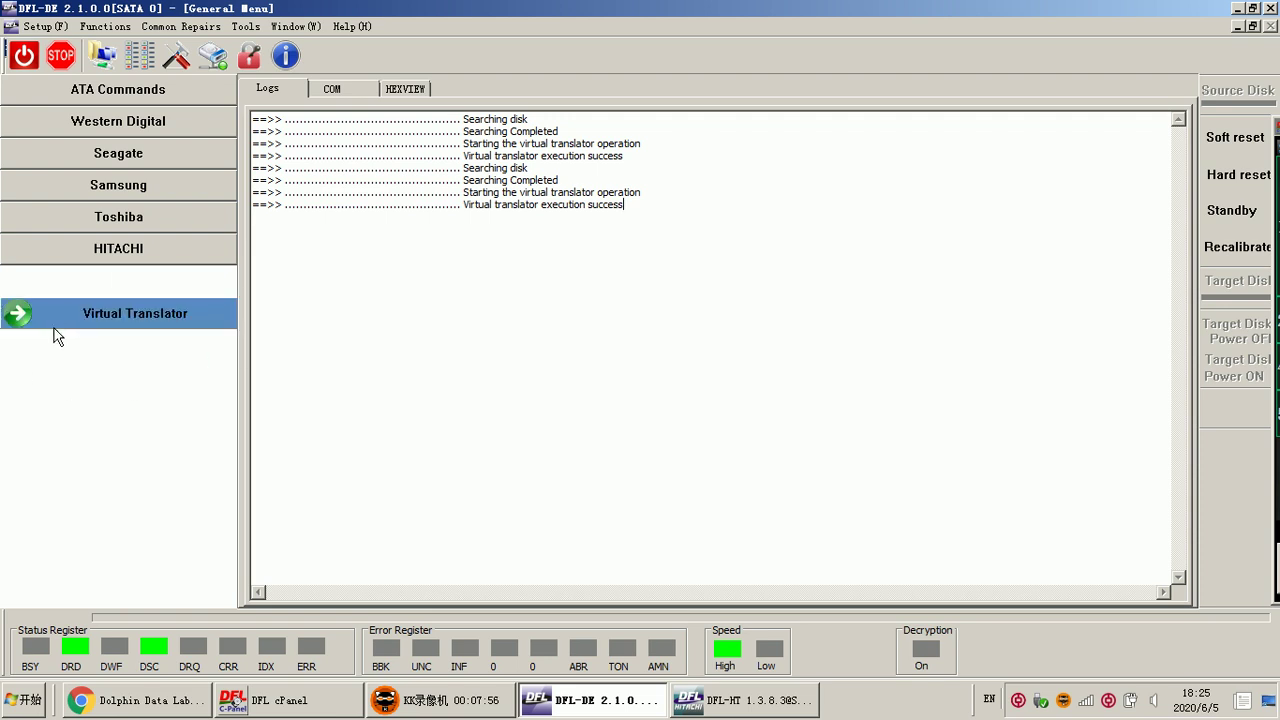
left_click(164, 316)
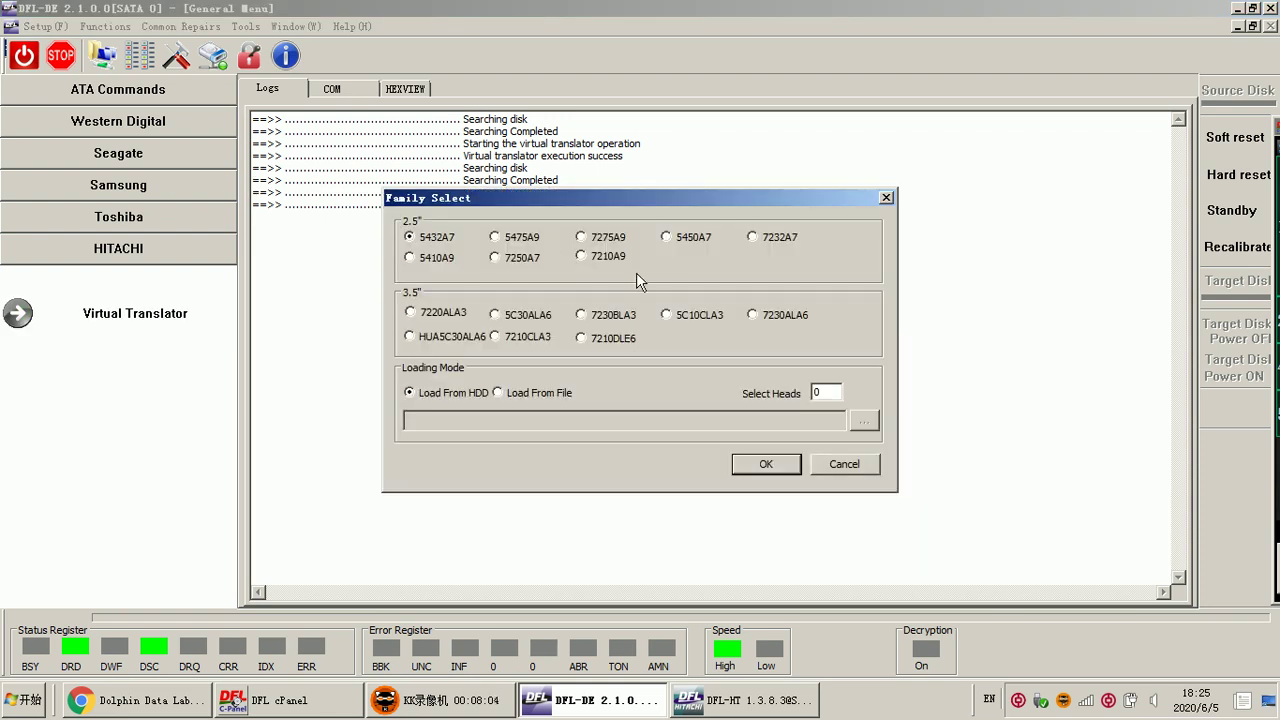
left_click(524, 394)
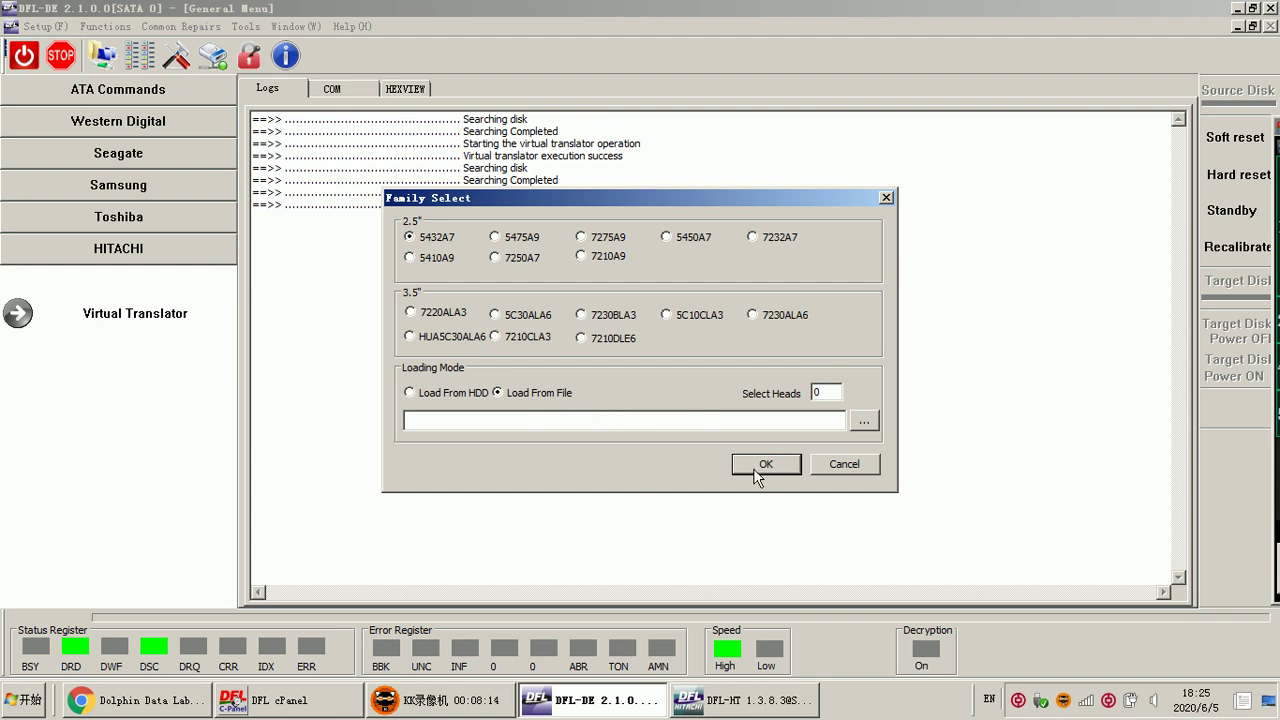
left_click(887, 197)
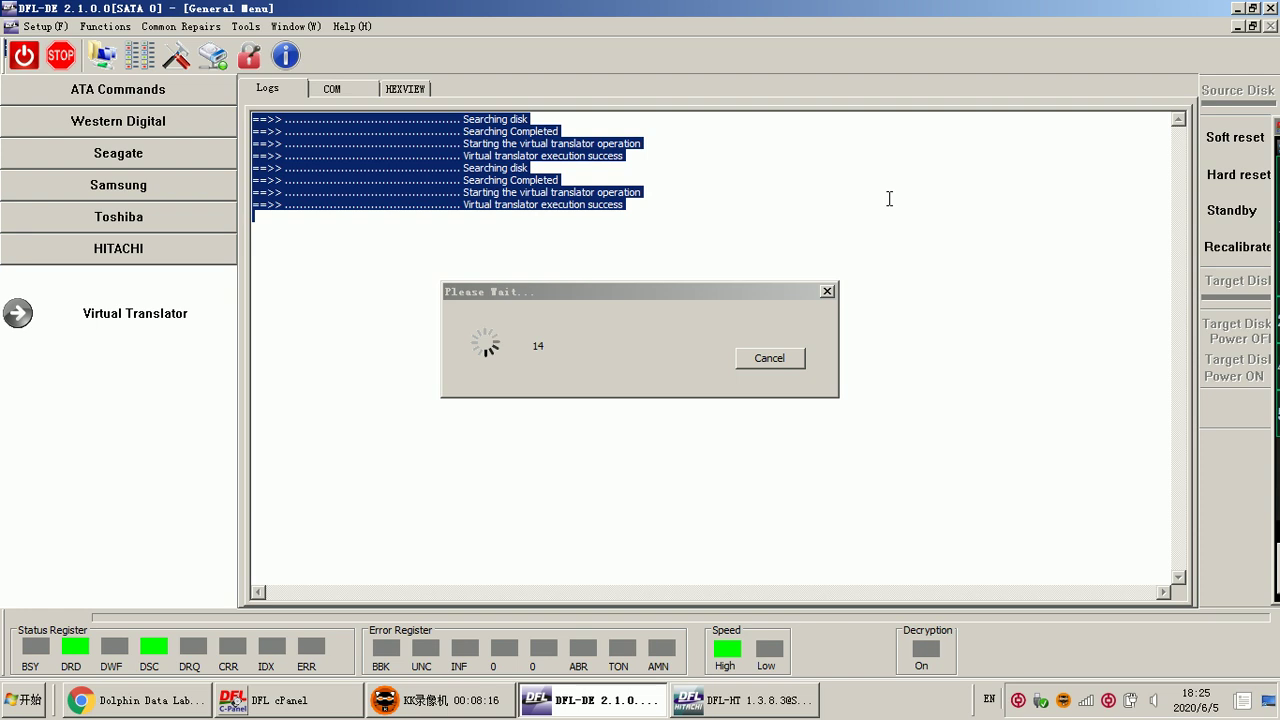
left_click(603, 251)
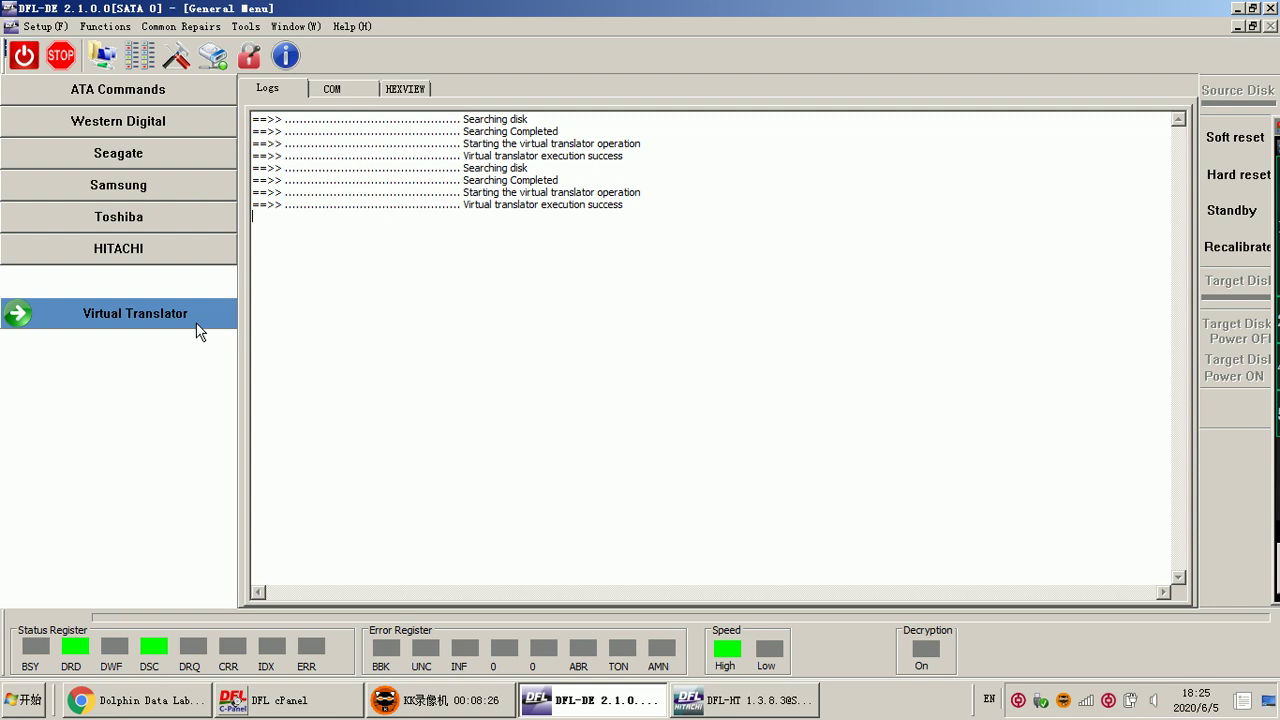
View the new task wizard's source disk page for SATA 0 and its Disk Image function, and cancel the wizard.
left_click(105, 57)
left_click(665, 238)
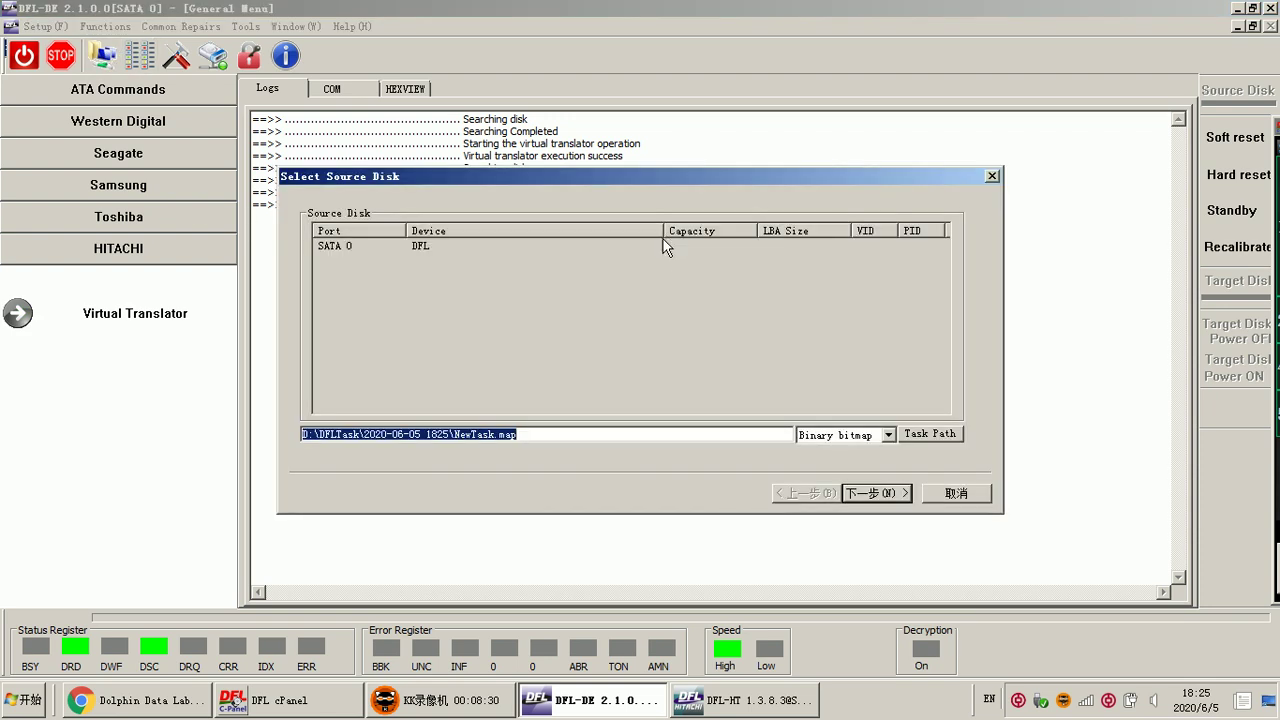
left_click(876, 493)
left_click(387, 279)
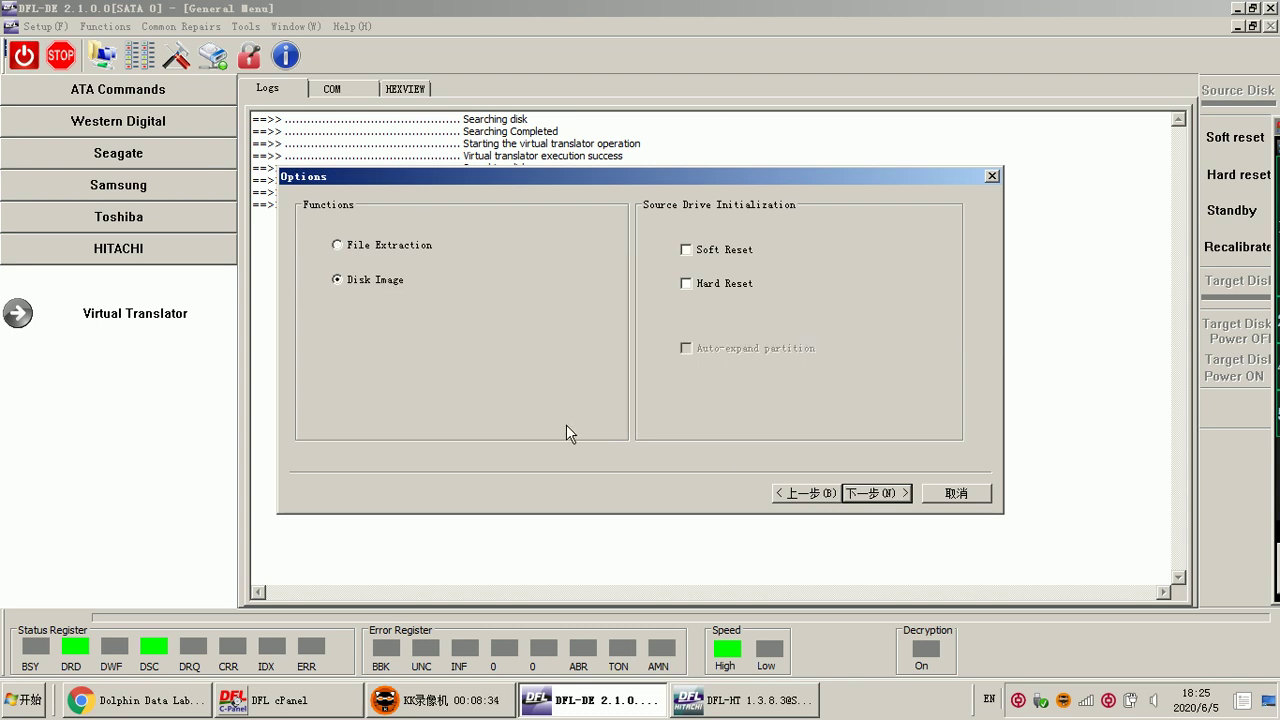
left_click(963, 490)
left_click(524, 327)
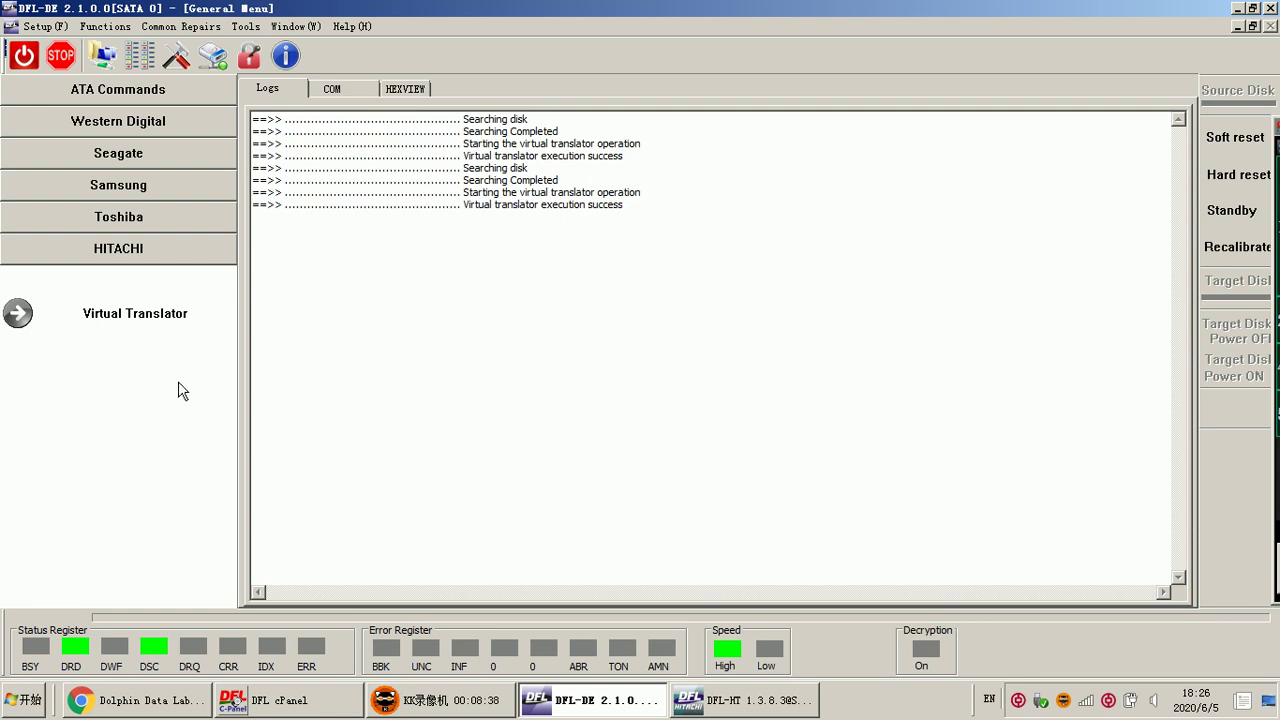